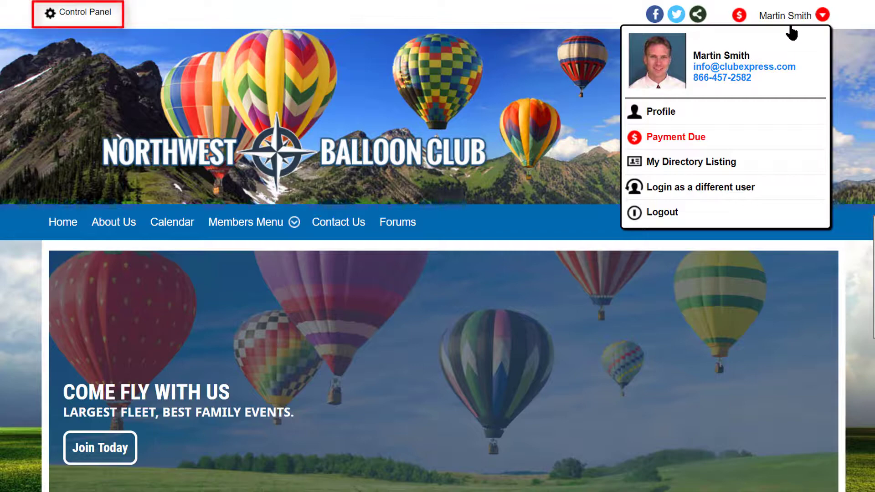
- Go to the Control Panel from the Northwest Balloon Club home page
{"action": "left_click", "coordinate": [75, 18]}
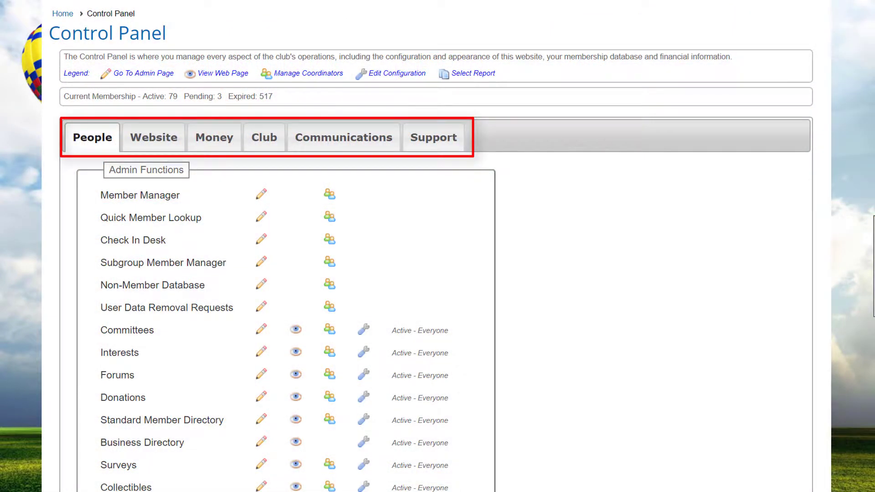
- Browse the Website, Money, Club, Communications and Support tabs, then bring up the account menu
{"action": "left_click", "coordinate": [142, 144]}
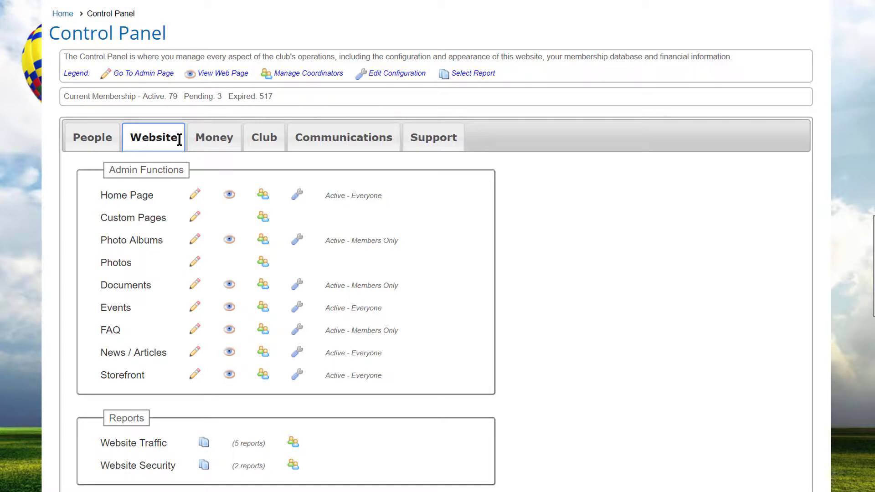
{"action": "left_click", "coordinate": [217, 145]}
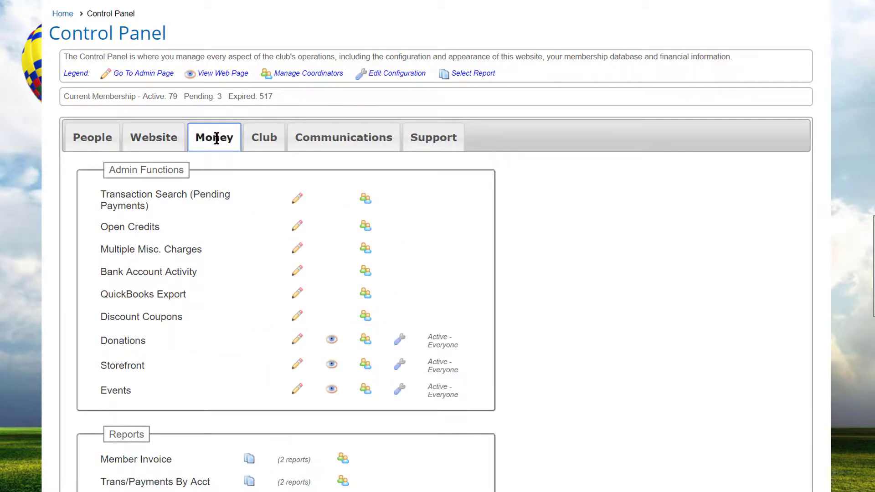
{"action": "left_click", "coordinate": [267, 147]}
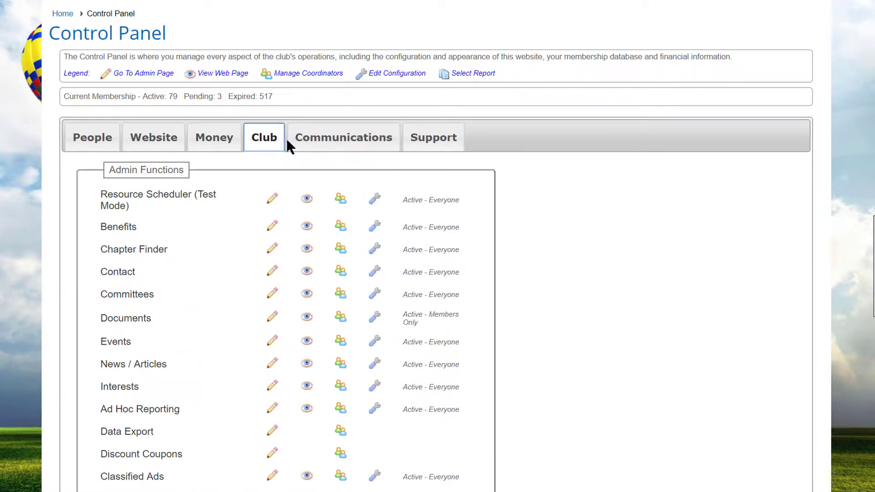
{"action": "left_click", "coordinate": [334, 147]}
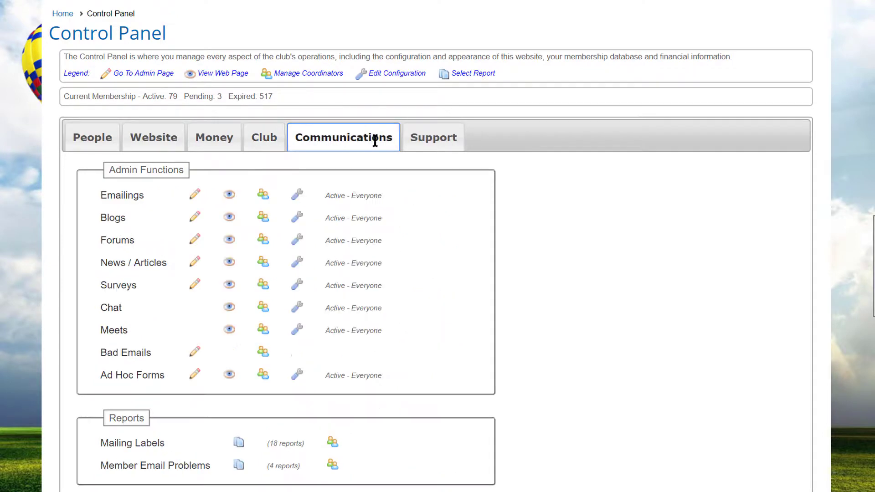
{"action": "left_click", "coordinate": [422, 147]}
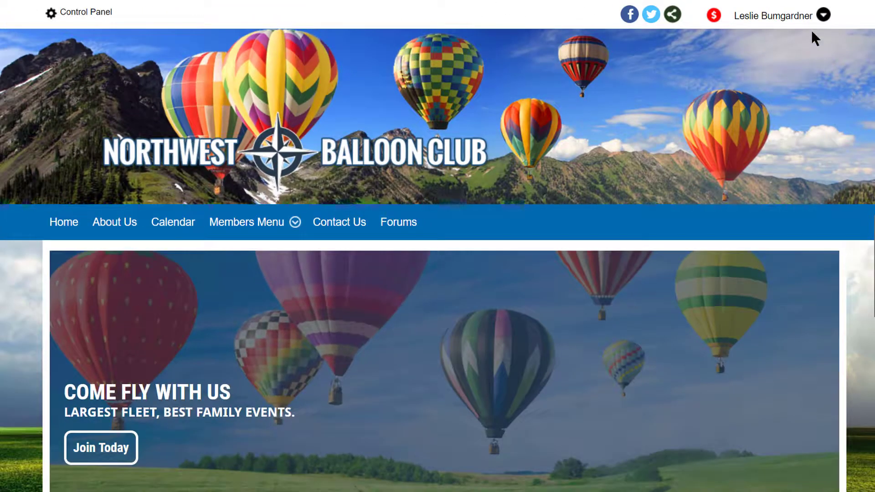
{"action": "left_click", "coordinate": [807, 18]}
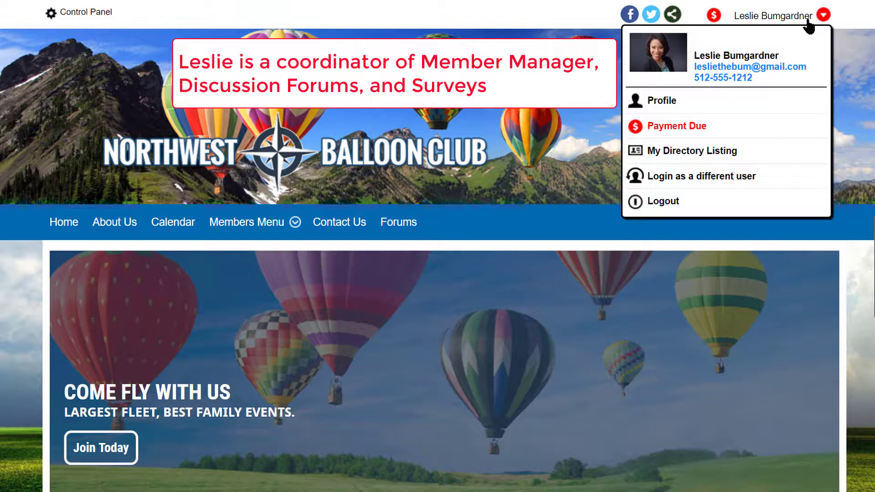
- View the coordinator's limited Control Panel and its Communications functions
{"action": "left_click", "coordinate": [809, 21]}
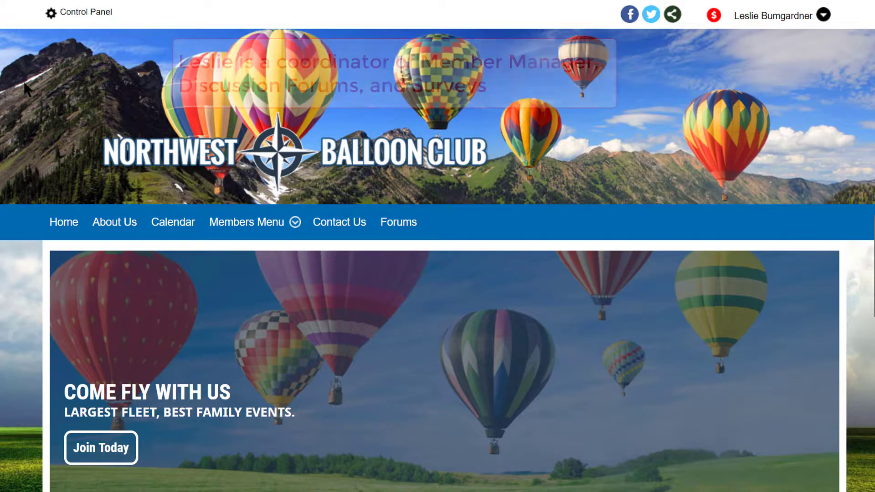
{"action": "left_click", "coordinate": [87, 12]}
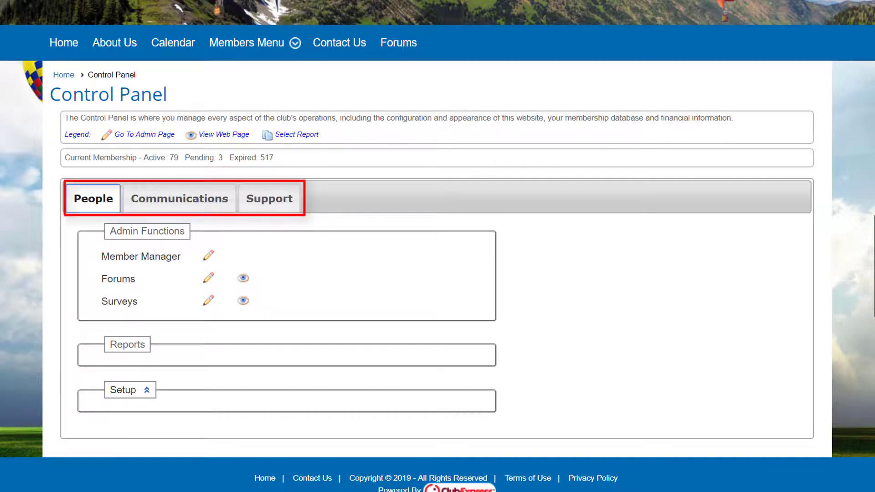
{"action": "left_click", "coordinate": [214, 205]}
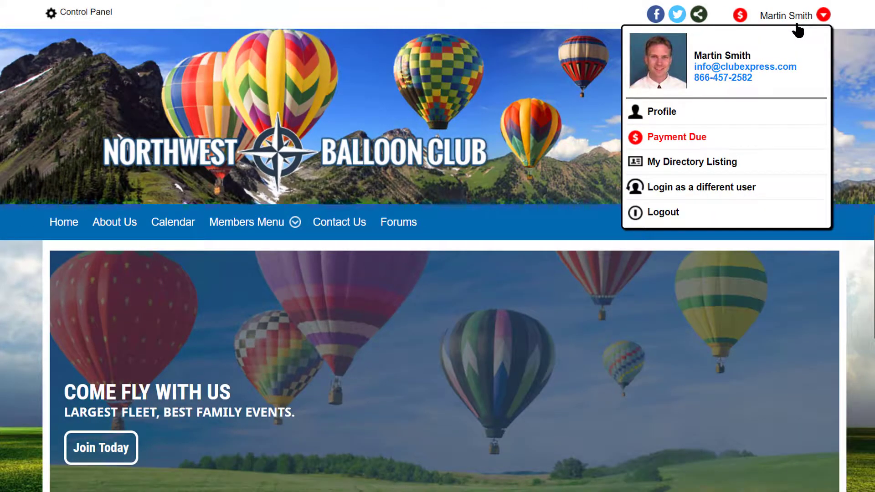
- Enter the Control Panel as administrator and scroll to the Setup functions
{"action": "left_click", "coordinate": [85, 13]}
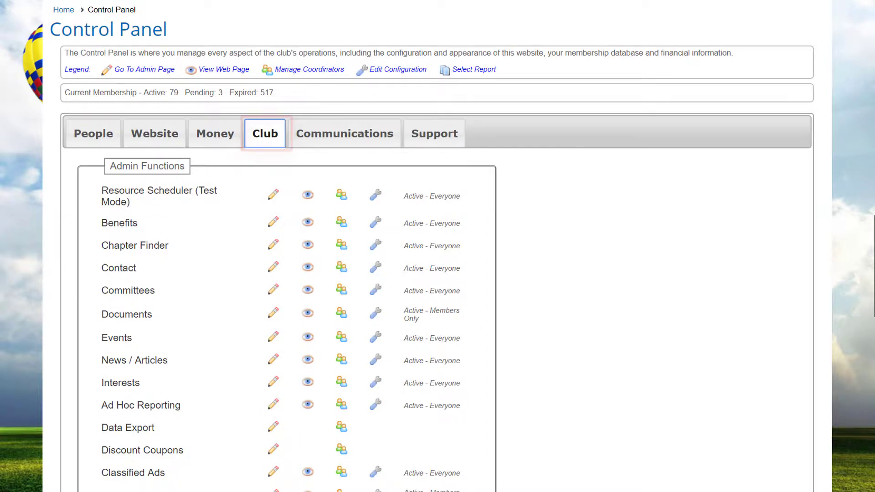
{"action": "scroll", "coordinate": [437, 246], "scroll_direction": "down", "scroll_amount": 2}
{"action": "scroll", "coordinate": [287, 246], "scroll_direction": "down", "scroll_amount": 7}
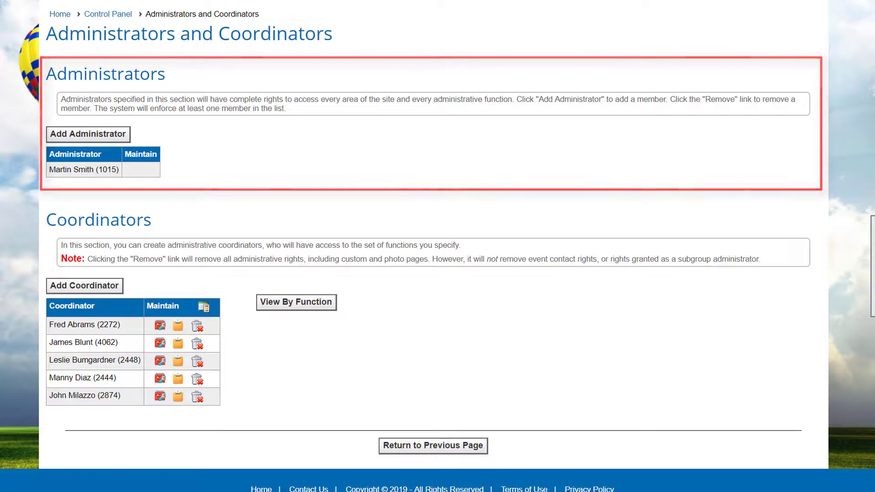
- Add the member found by last-name search as a second full administrator
{"action": "left_click", "coordinate": [78, 135]}
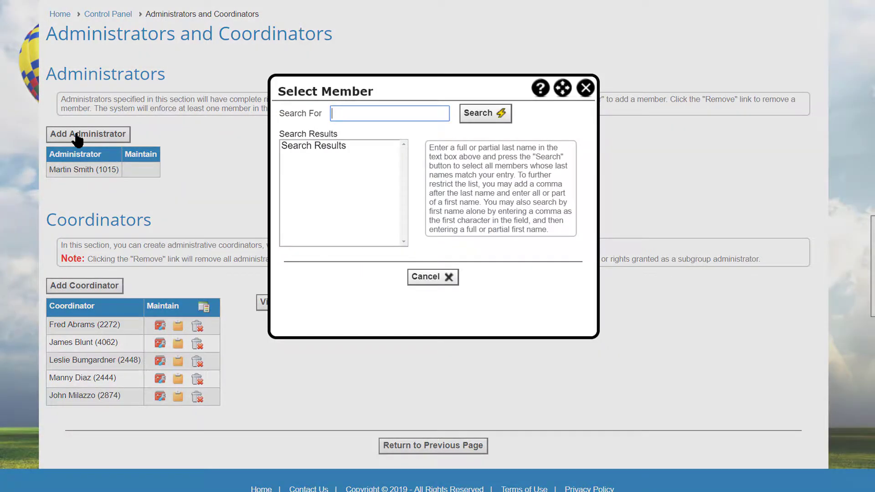
{"action": "left_click", "coordinate": [339, 113]}
{"action": "type", "text": "Rad"}
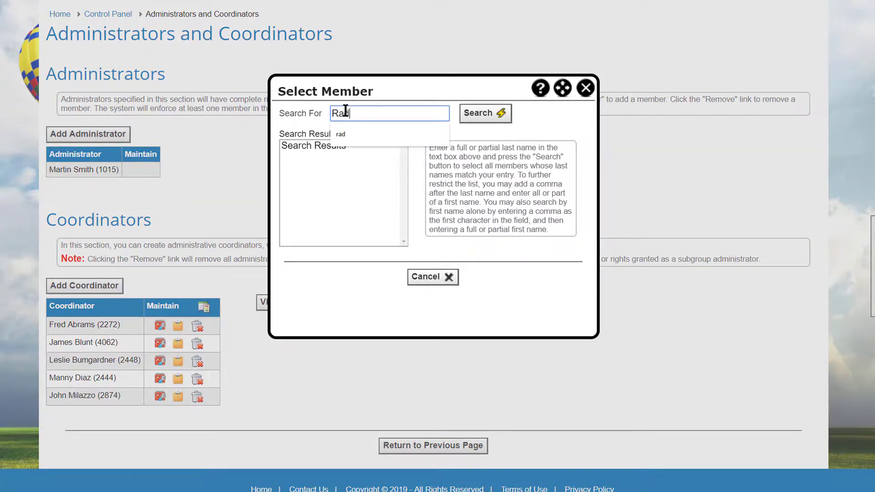
{"action": "left_click", "coordinate": [509, 121]}
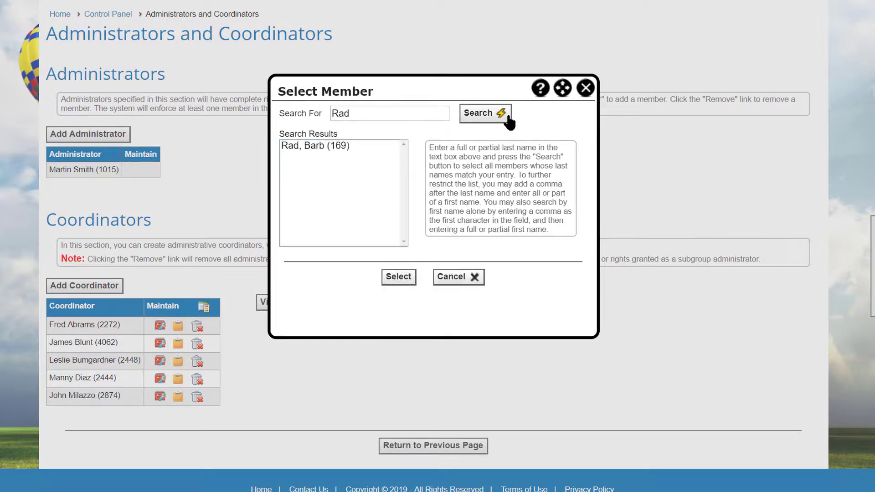
{"action": "left_click", "coordinate": [301, 147]}
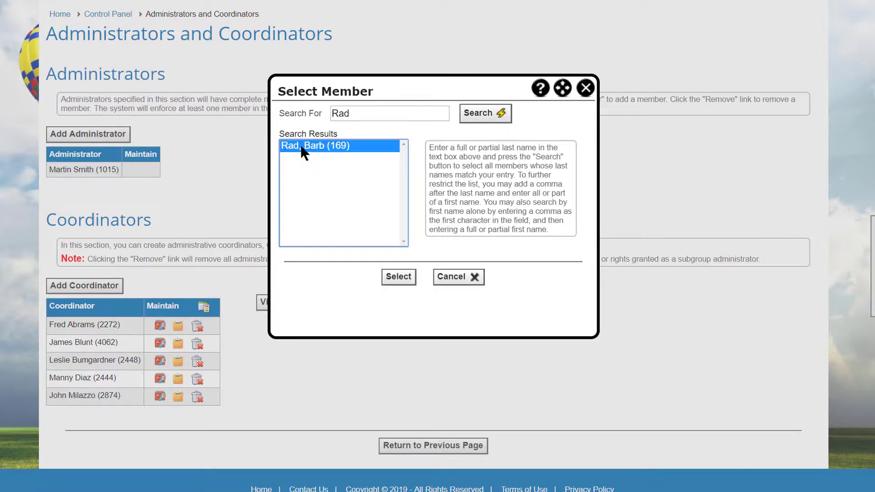
{"action": "left_click", "coordinate": [400, 280]}
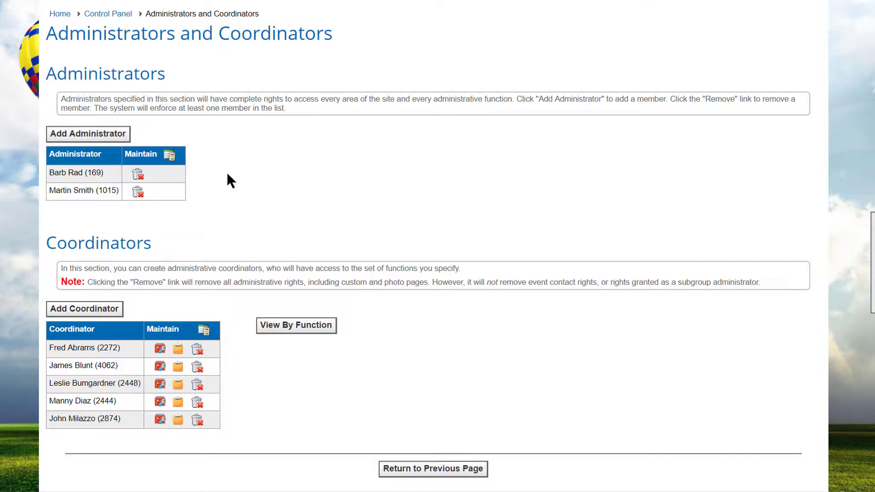
- Delete the new administrator, confirm the removal and dismiss the Administrator removed message
{"action": "left_click", "coordinate": [137, 174]}
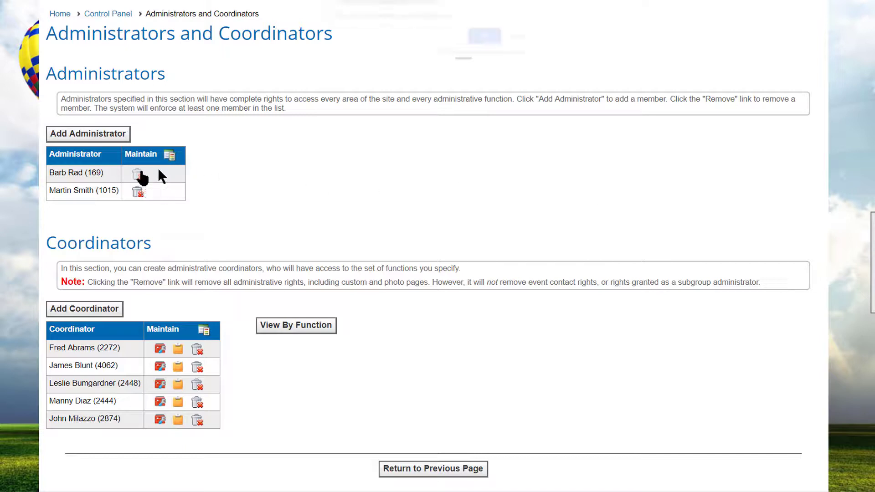
{"action": "left_click", "coordinate": [483, 42]}
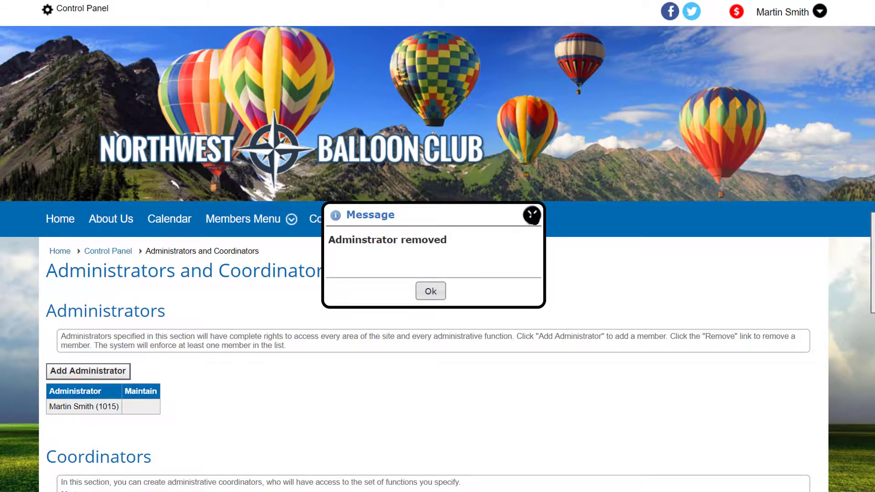
{"action": "left_click", "coordinate": [532, 214]}
{"action": "scroll", "coordinate": [661, 275], "scroll_direction": "down", "scroll_amount": 4}
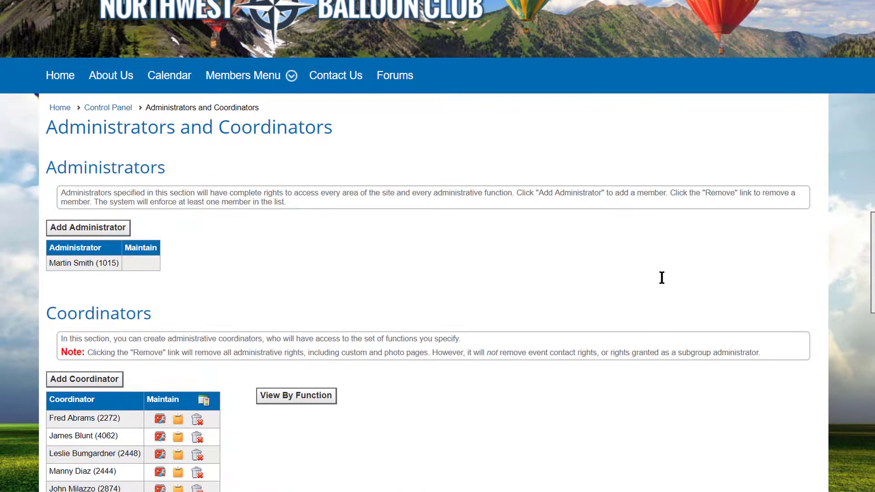
{"action": "scroll", "coordinate": [661, 278], "scroll_direction": "down", "scroll_amount": 1}
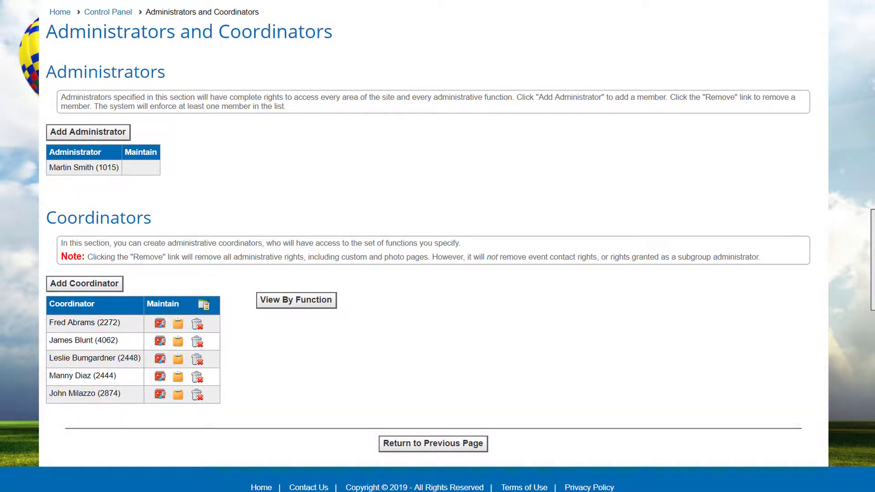
- Start a new coordinator and select the member found by last-name search
{"action": "left_click", "coordinate": [54, 286]}
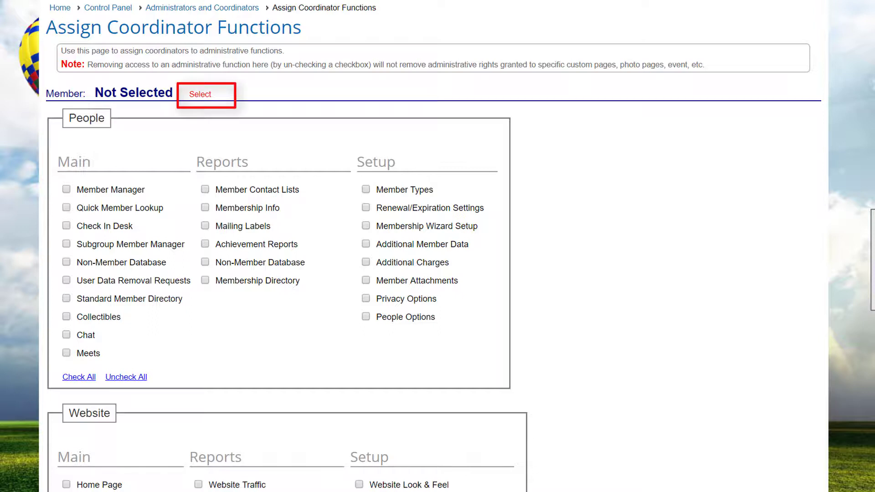
{"action": "left_click", "coordinate": [205, 95]}
{"action": "type", "text": "cho"}
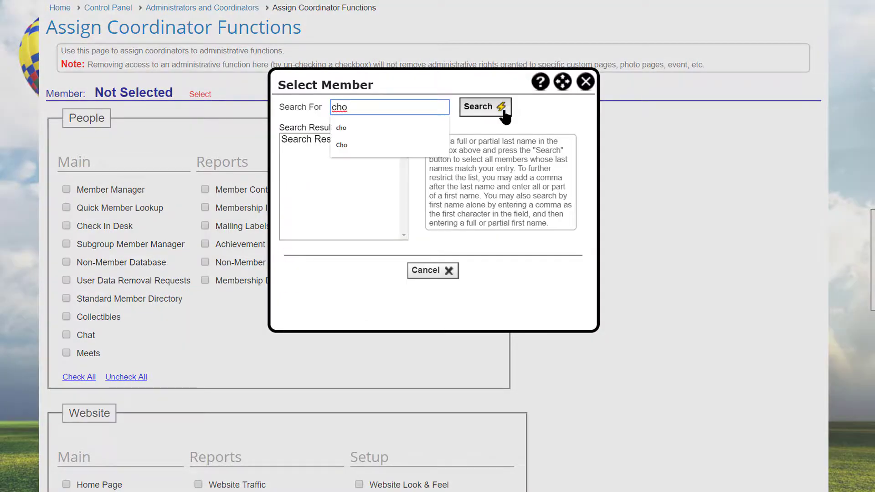
{"action": "left_click", "coordinate": [503, 109]}
{"action": "left_click", "coordinate": [324, 138]}
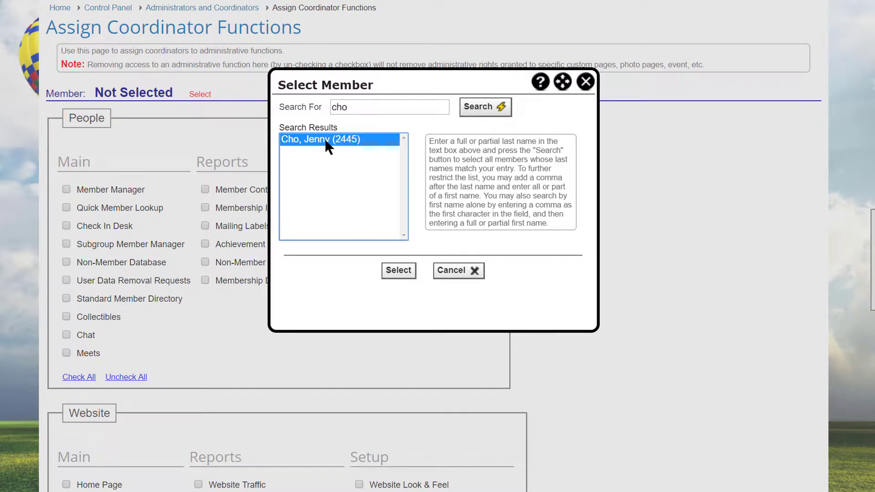
{"action": "left_click", "coordinate": [398, 273]}
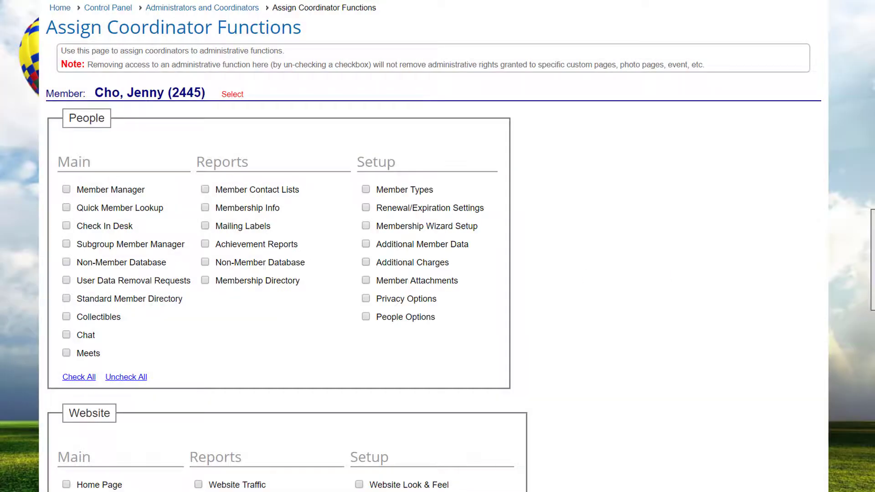
- Save the coordinator with Custom Pages, Add Custom Page, Photo Albums, Add Photo Album and Photos rights
{"action": "scroll", "coordinate": [433, 247], "scroll_direction": "down", "scroll_amount": 8}
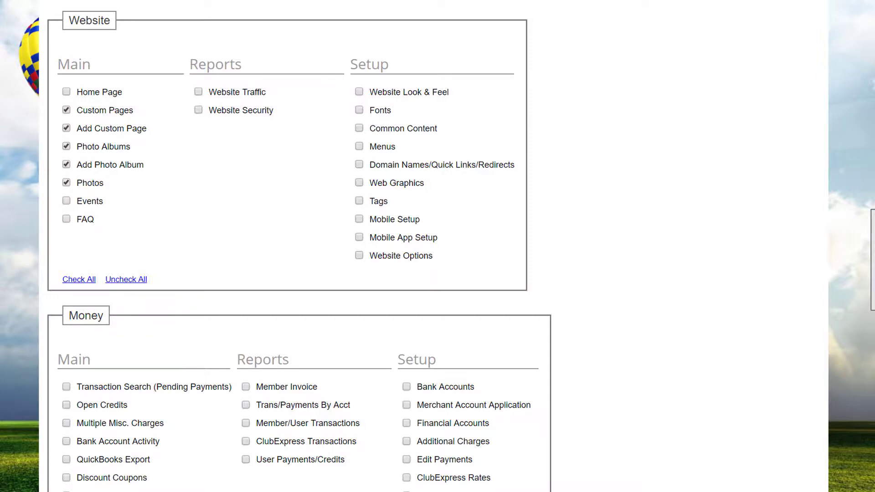
{"action": "scroll", "coordinate": [299, 246], "scroll_direction": "down", "scroll_amount": 15}
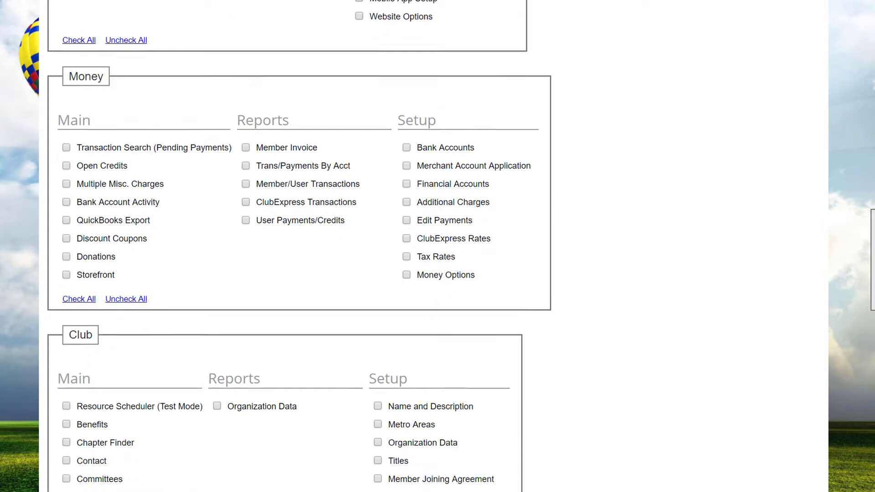
{"action": "scroll", "coordinate": [437, 246], "scroll_direction": "down", "scroll_amount": 2}
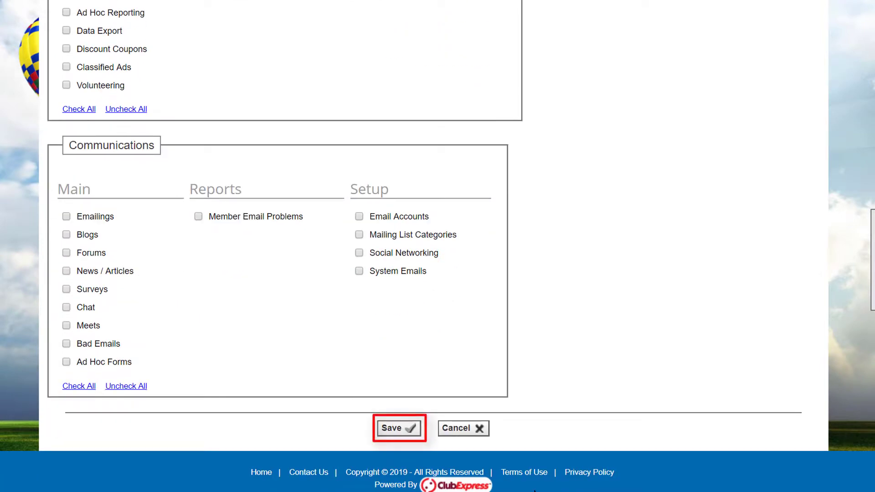
{"action": "left_click", "coordinate": [393, 429]}
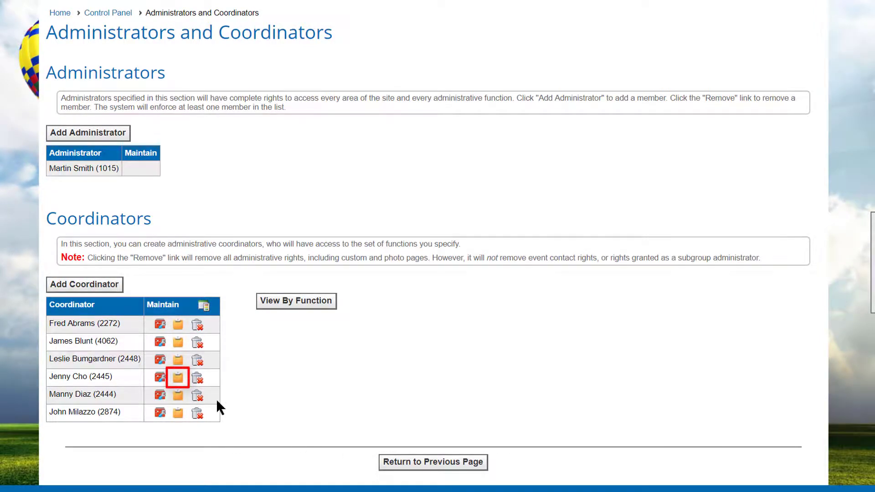
- Copy an existing coordinator's functions to a member found by last-name search
{"action": "left_click", "coordinate": [178, 382]}
{"action": "left_click", "coordinate": [431, 201]}
{"action": "type", "text": "rad"}
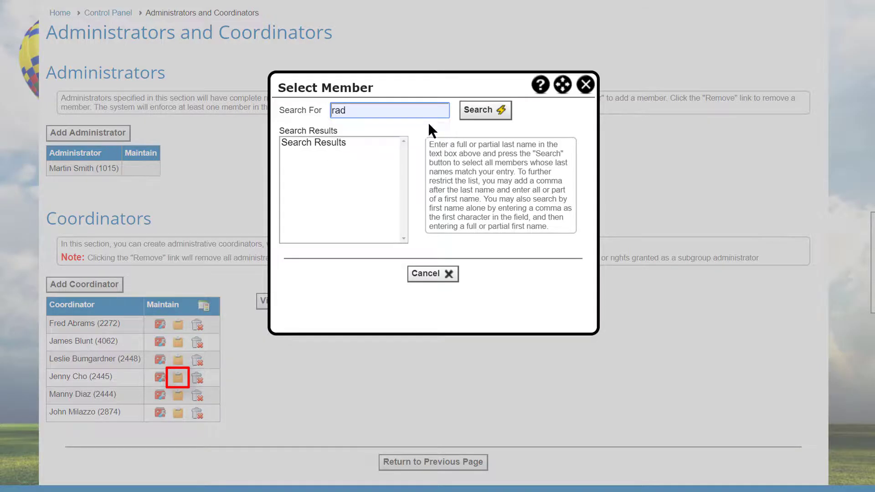
{"action": "left_click", "coordinate": [485, 113]}
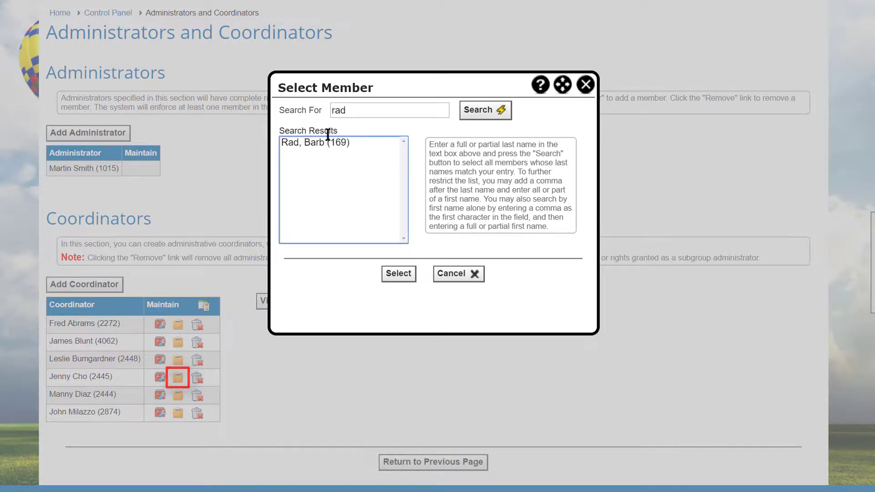
{"action": "left_click", "coordinate": [314, 143]}
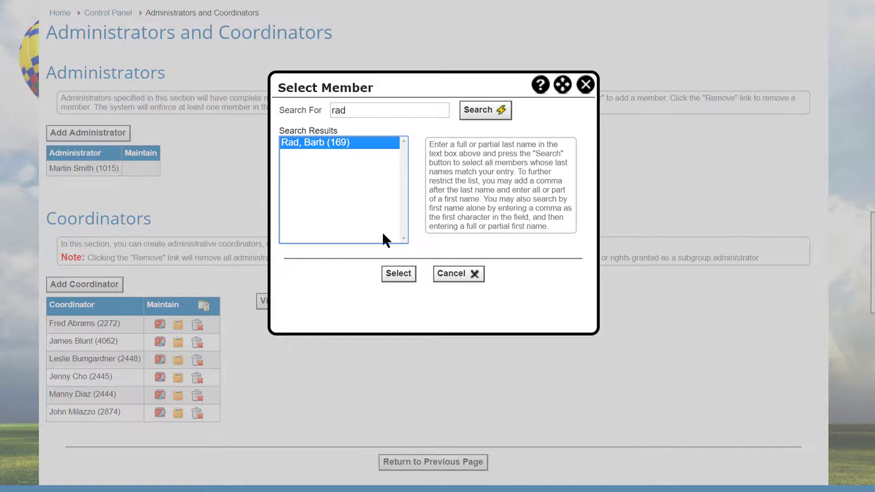
{"action": "left_click", "coordinate": [398, 273]}
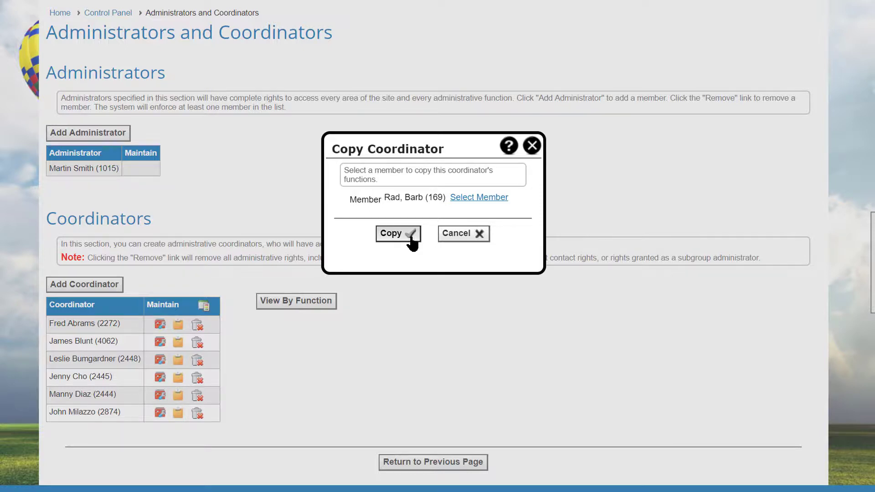
{"action": "left_click", "coordinate": [410, 237]}
{"action": "left_click", "coordinate": [437, 294]}
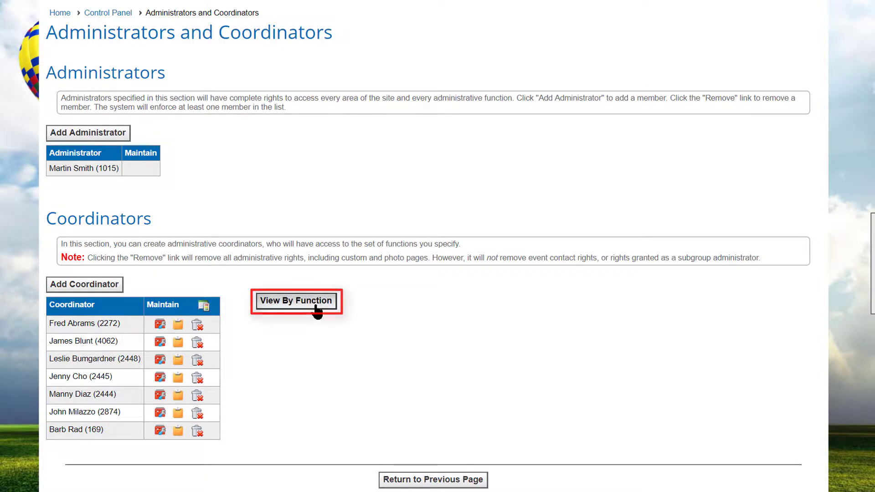
- Switch to View By Function and check who coordinates Custom Pages
{"action": "left_click", "coordinate": [295, 301]}
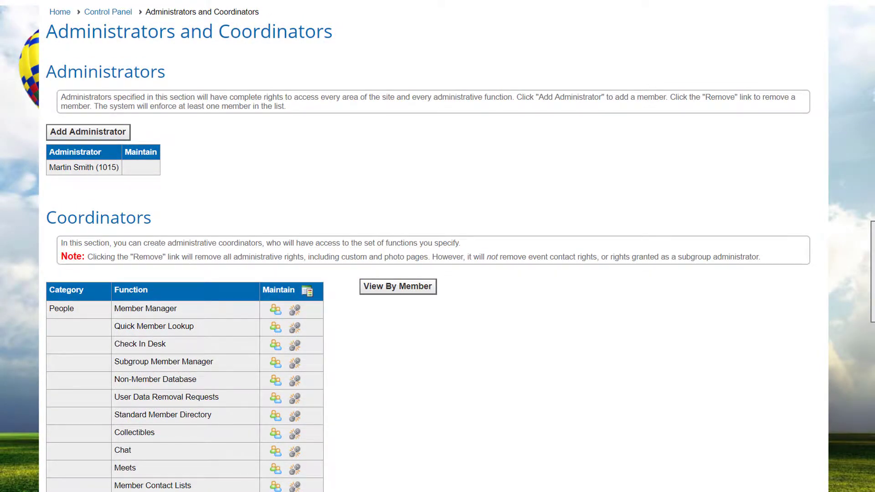
{"action": "scroll", "coordinate": [428, 250], "scroll_direction": "down", "scroll_amount": 12}
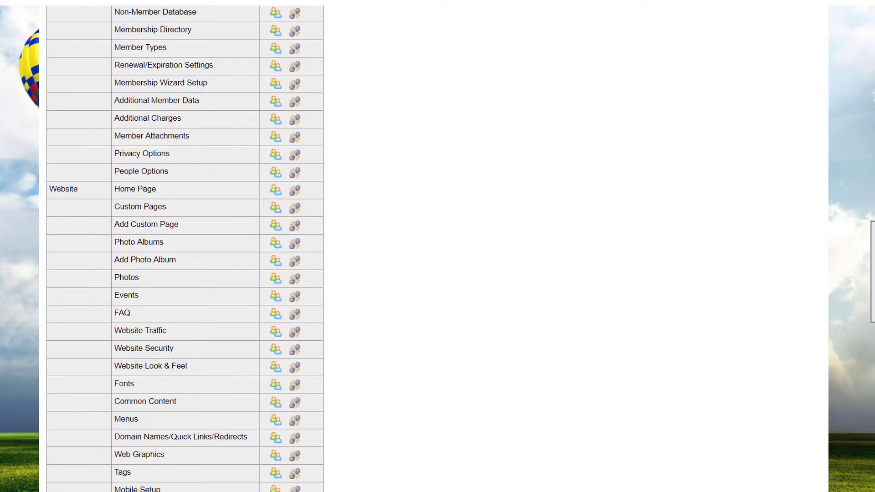
{"action": "left_click", "coordinate": [274, 209]}
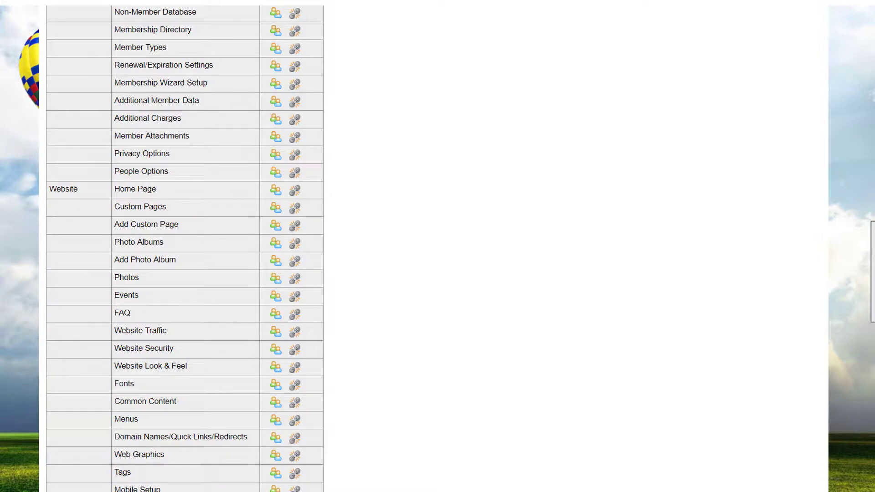
{"action": "scroll", "coordinate": [185, 246], "scroll_direction": "up", "scroll_amount": 7}
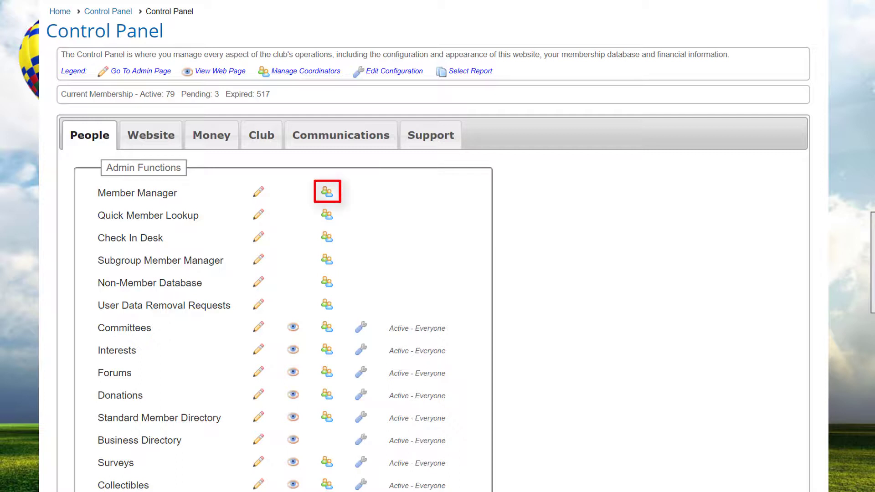
- View the three members who coordinate the Member Manager function
{"action": "left_click", "coordinate": [326, 191]}
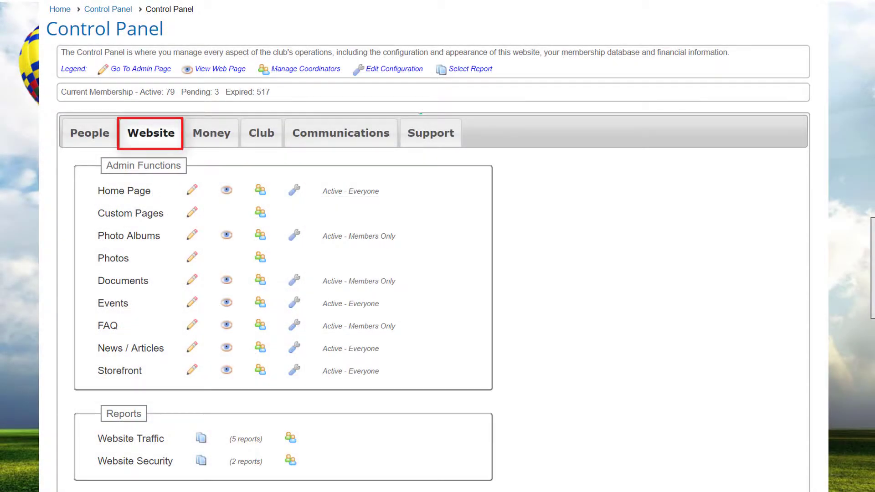
- Add a member, found by last-name search, as a Photos coordinator limited to the Chicago Metro chapter
{"action": "left_click", "coordinate": [261, 260]}
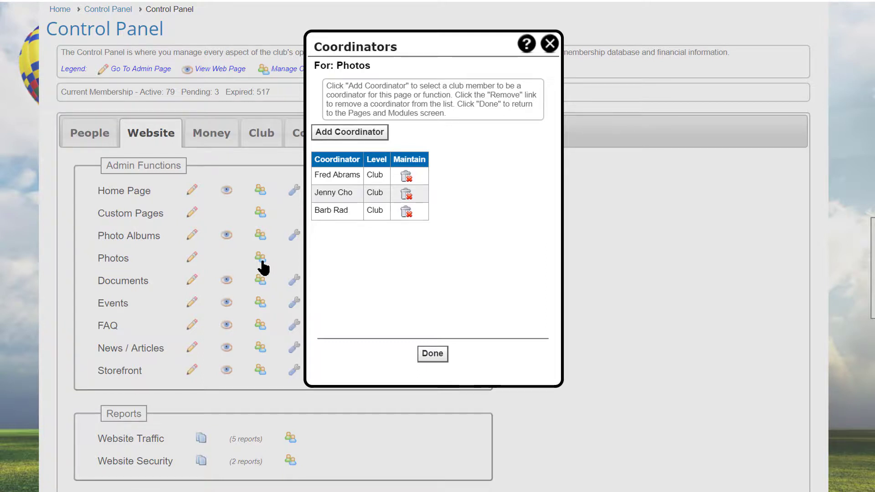
{"action": "left_click", "coordinate": [381, 133]}
{"action": "type", "text": "Diaz"}
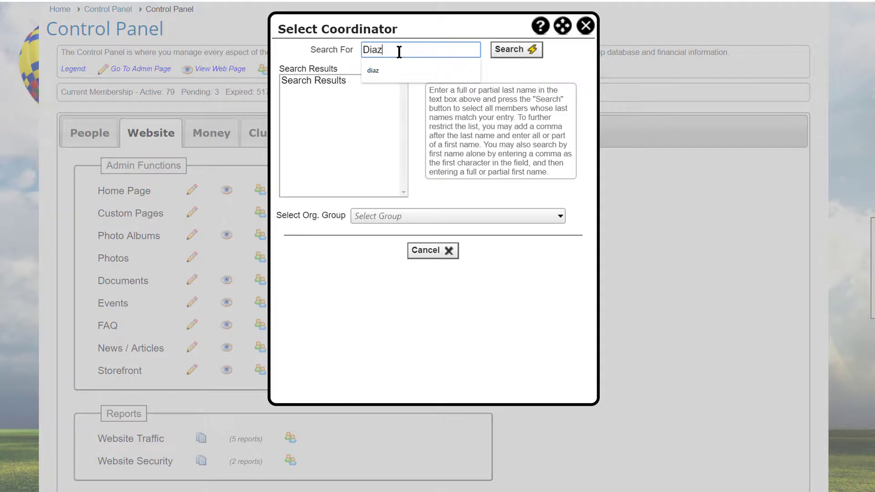
{"action": "left_click", "coordinate": [519, 51]}
{"action": "left_click", "coordinate": [316, 80]}
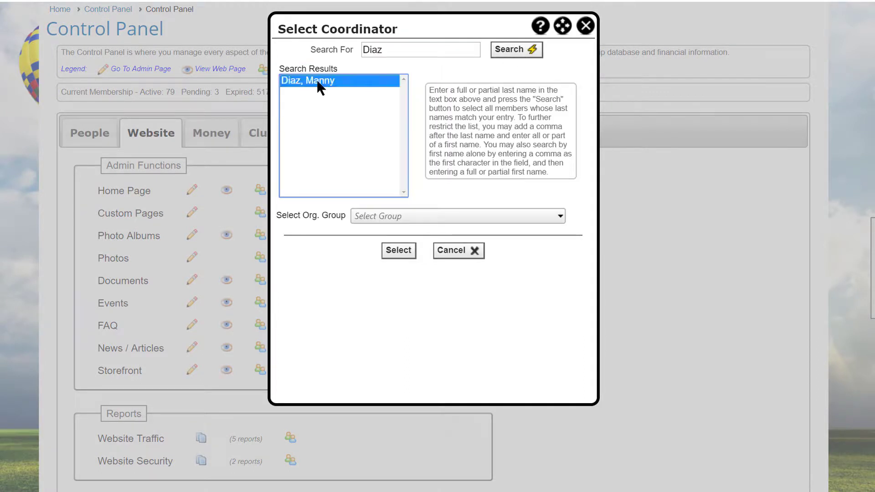
{"action": "left_click", "coordinate": [560, 216]}
{"action": "left_click", "coordinate": [372, 270]}
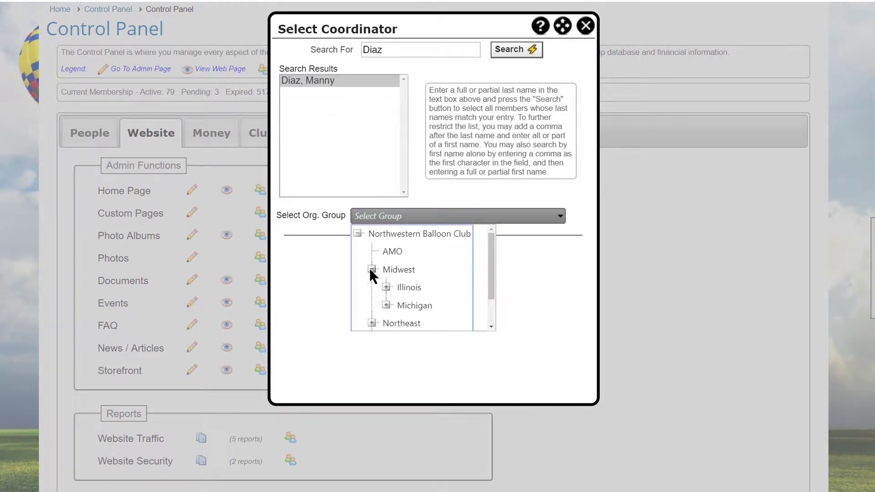
{"action": "left_click", "coordinate": [386, 287]}
{"action": "left_click", "coordinate": [425, 302]}
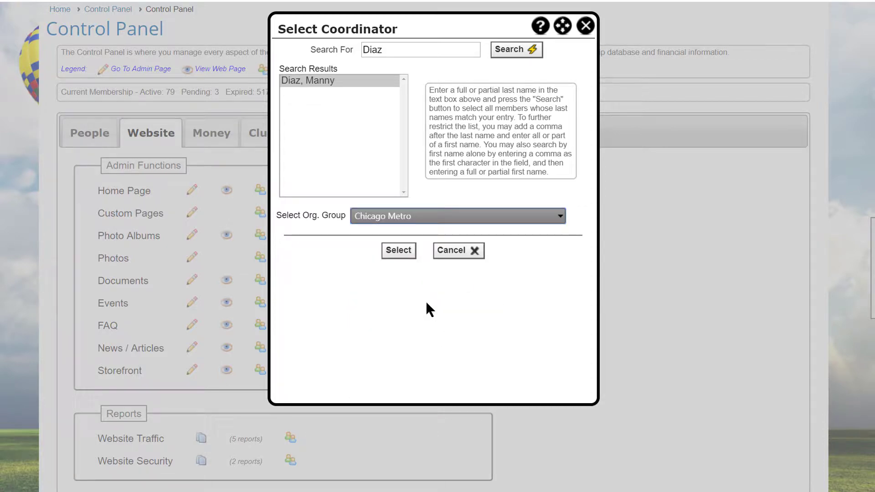
{"action": "left_click", "coordinate": [399, 250]}
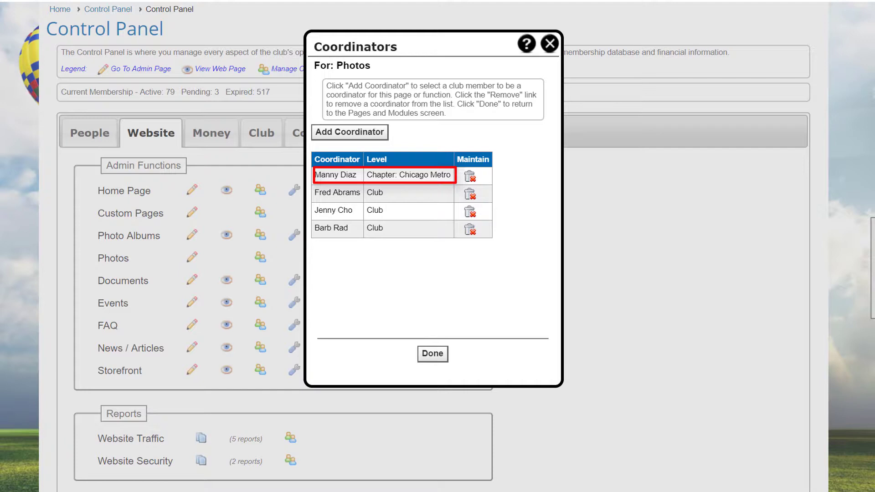
{"action": "left_click", "coordinate": [432, 354]}
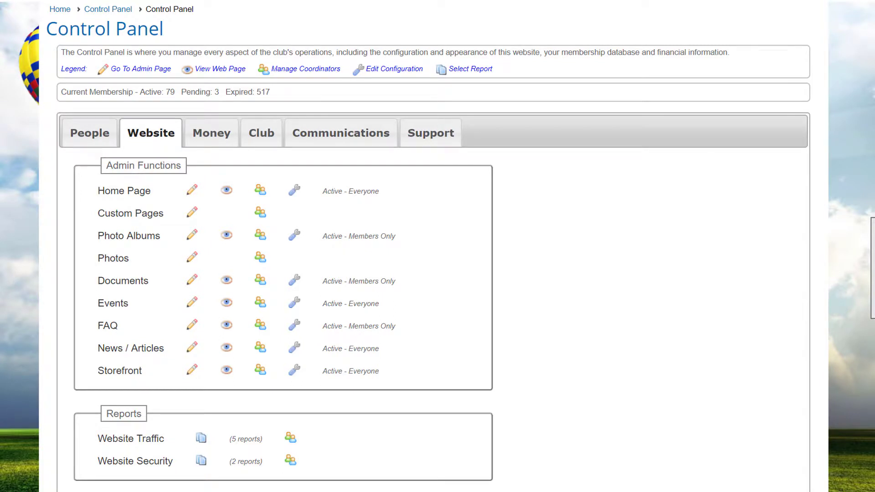
- Open the Organization Data page from the Club admin functions
{"action": "left_click", "coordinate": [260, 137]}
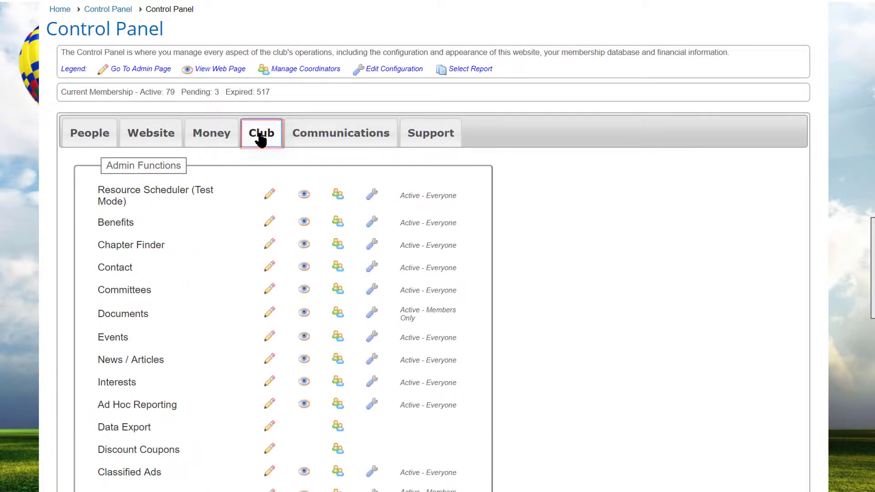
{"action": "scroll", "coordinate": [260, 134], "scroll_direction": "down", "scroll_amount": 5}
{"action": "scroll", "coordinate": [260, 133], "scroll_direction": "down", "scroll_amount": 5}
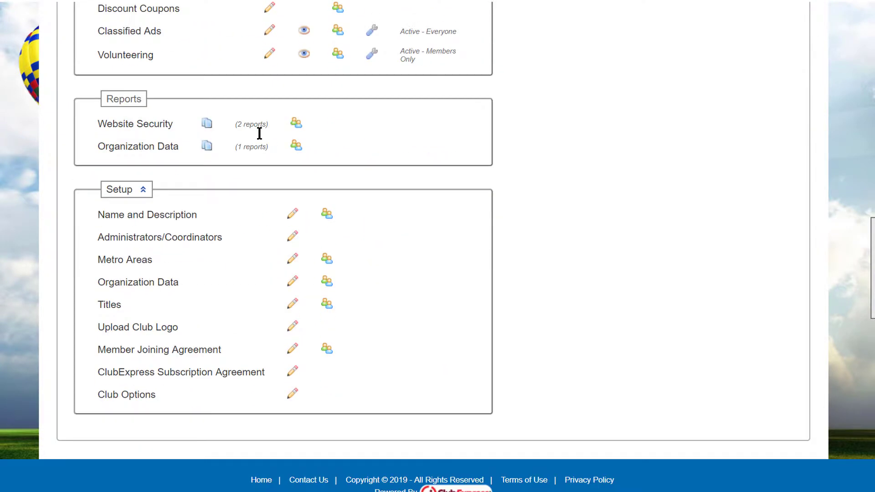
{"action": "left_click", "coordinate": [170, 283]}
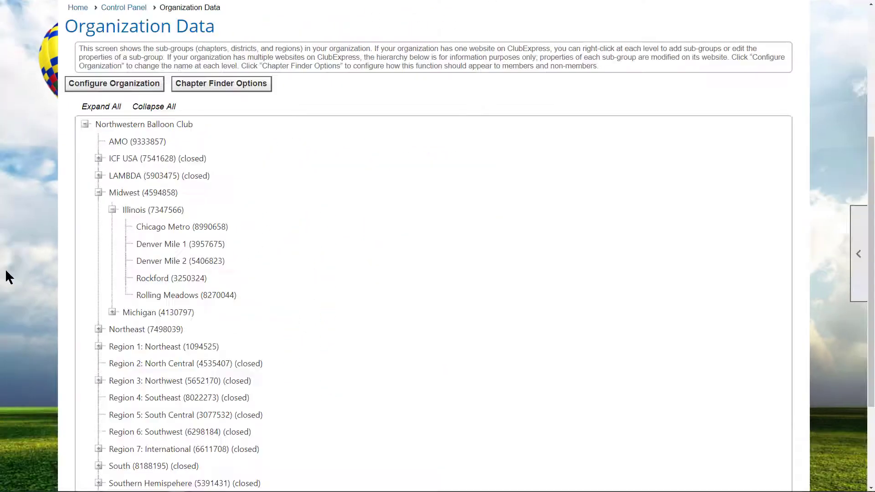
- Review the Illinois district's administrators, then close the list
{"action": "right_click", "coordinate": [135, 210]}
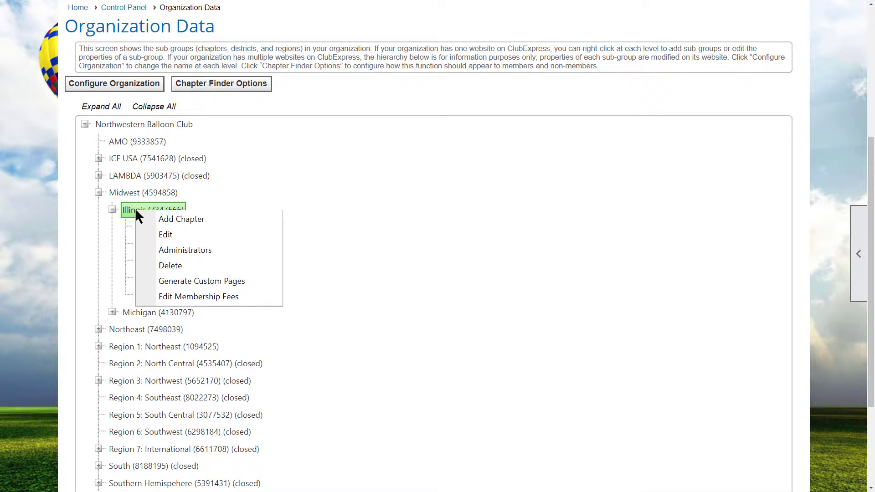
{"action": "left_click", "coordinate": [179, 252]}
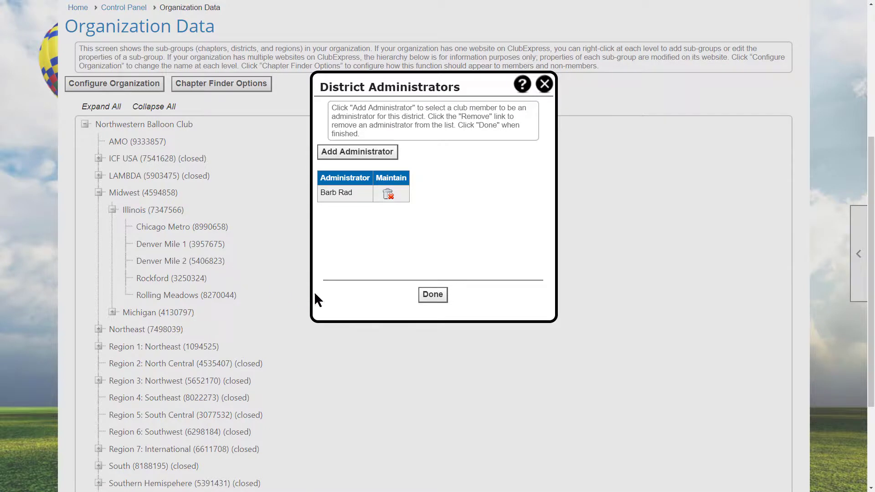
{"action": "left_click", "coordinate": [433, 297]}
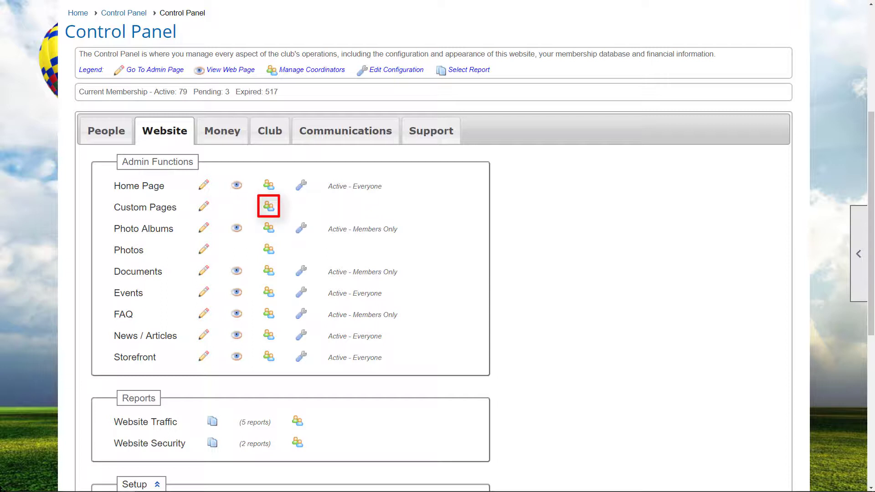
- Review the Custom Pages coordinators and those of the About NorthWest Balloon CLub page
{"action": "left_click", "coordinate": [268, 208]}
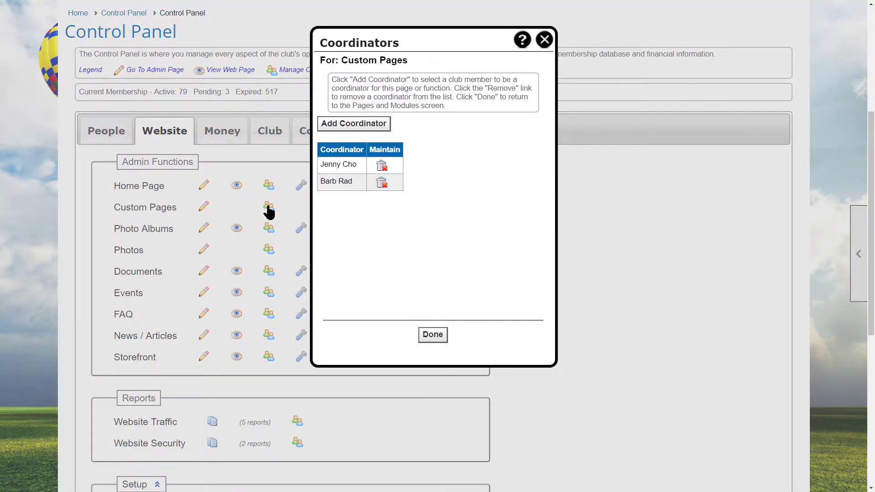
{"action": "left_click", "coordinate": [433, 335]}
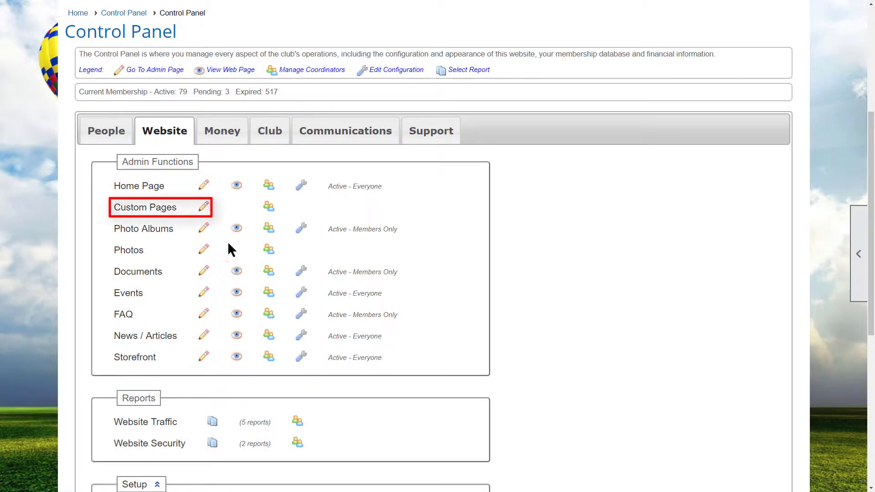
{"action": "left_click", "coordinate": [133, 213]}
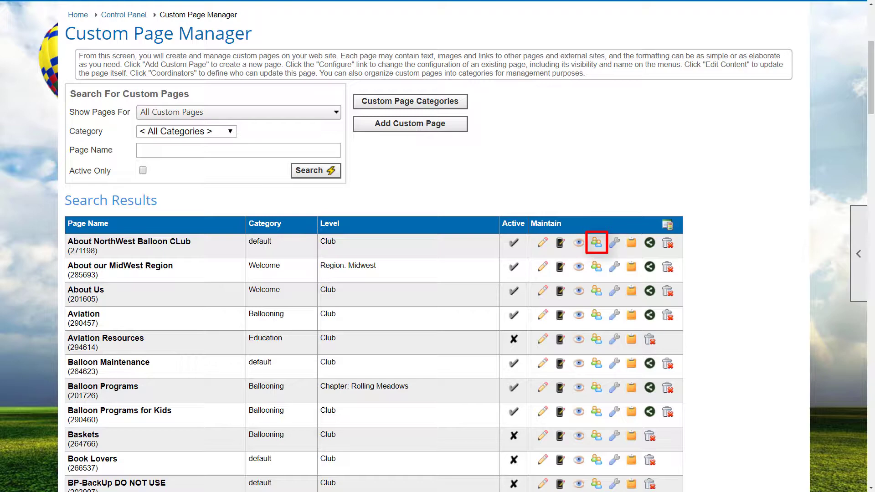
{"action": "left_click", "coordinate": [596, 243]}
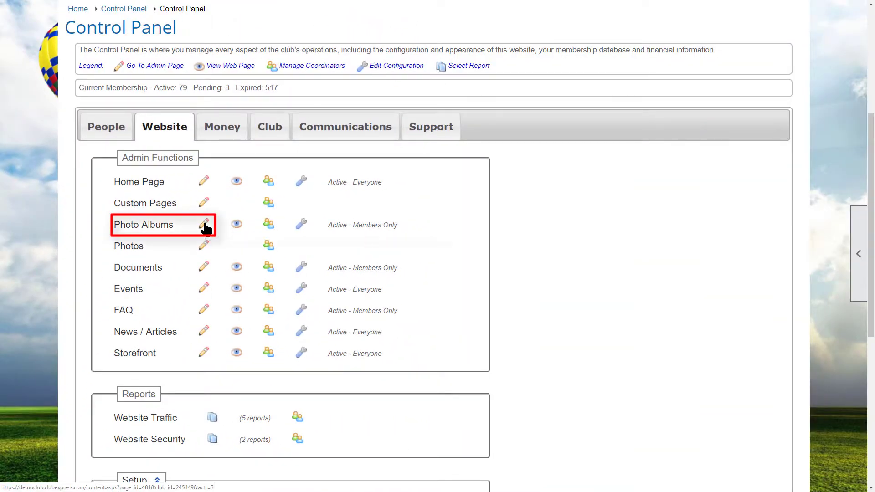
- Open the Photo Album Manager and view the Best Club Photos album's single coordinator
{"action": "left_click", "coordinate": [204, 225]}
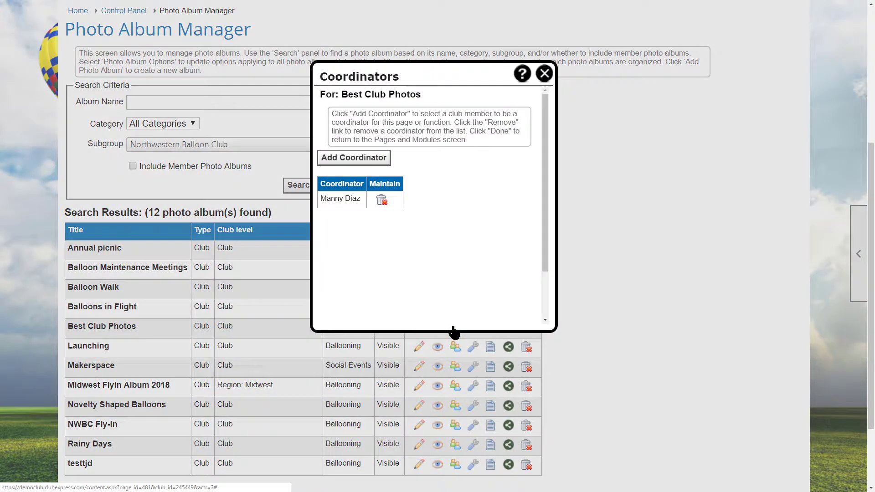
{"action": "left_click", "coordinate": [451, 332]}
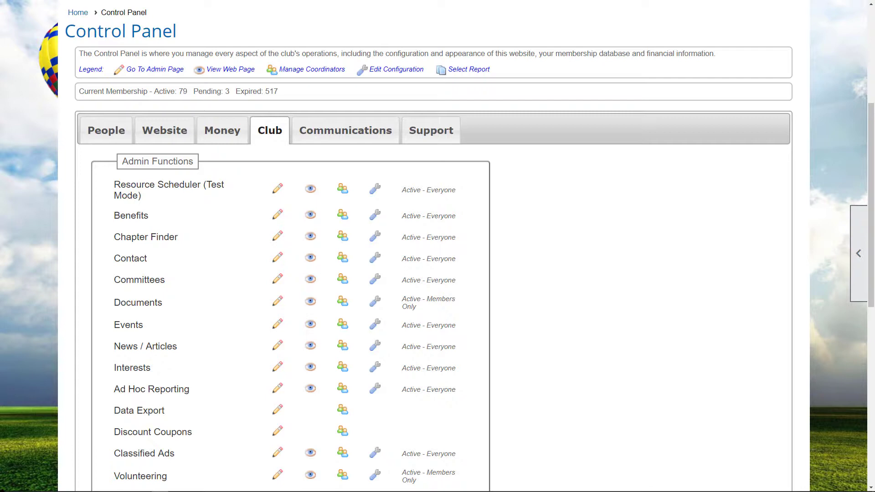
- Inspect the Envelope Repair Clinic quick event's edit settings, then edit New Member Orientation
{"action": "left_click", "coordinate": [124, 327]}
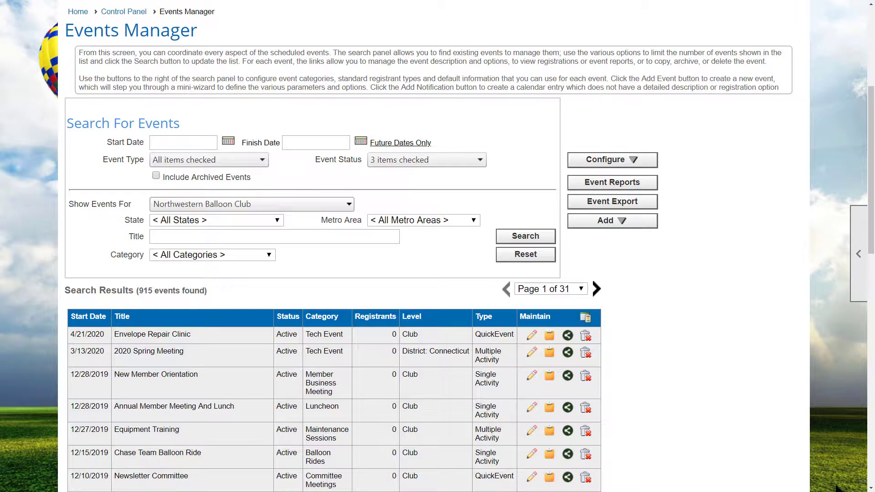
{"action": "left_click", "coordinate": [531, 337]}
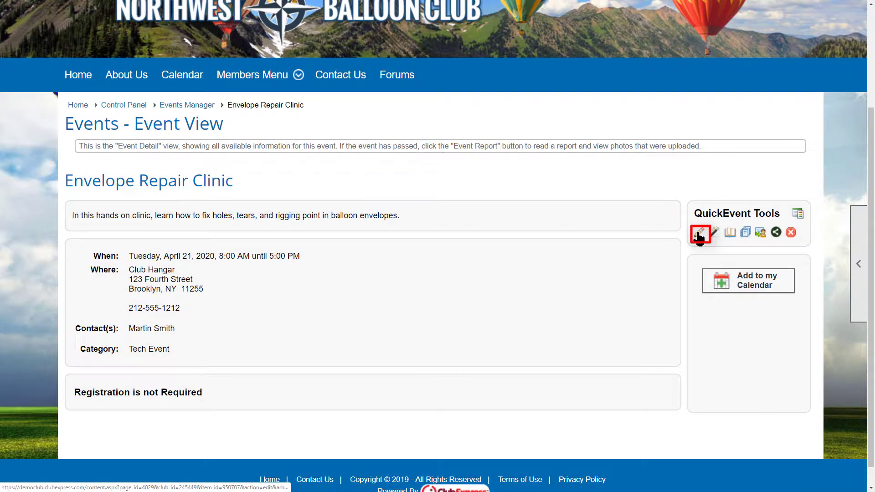
{"action": "left_click", "coordinate": [699, 235]}
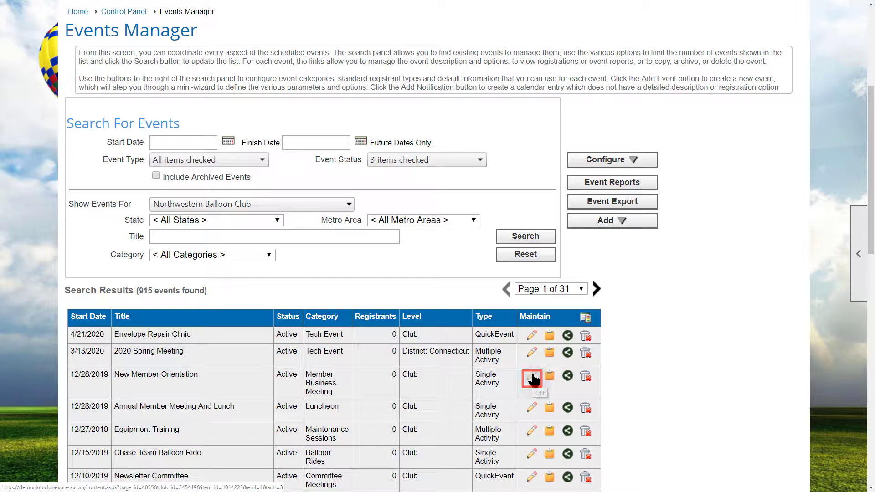
{"action": "left_click", "coordinate": [532, 379]}
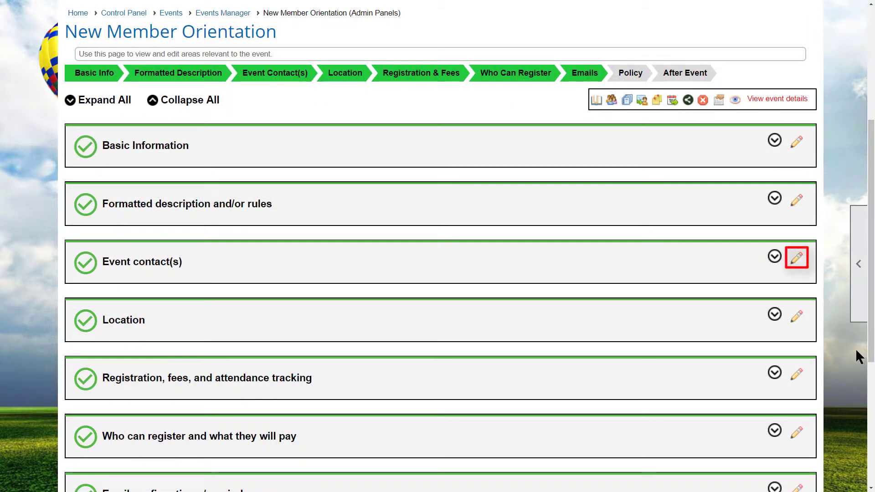
- Add a searched member as notified primary contact, details shown to Members Only
{"action": "left_click", "coordinate": [797, 263]}
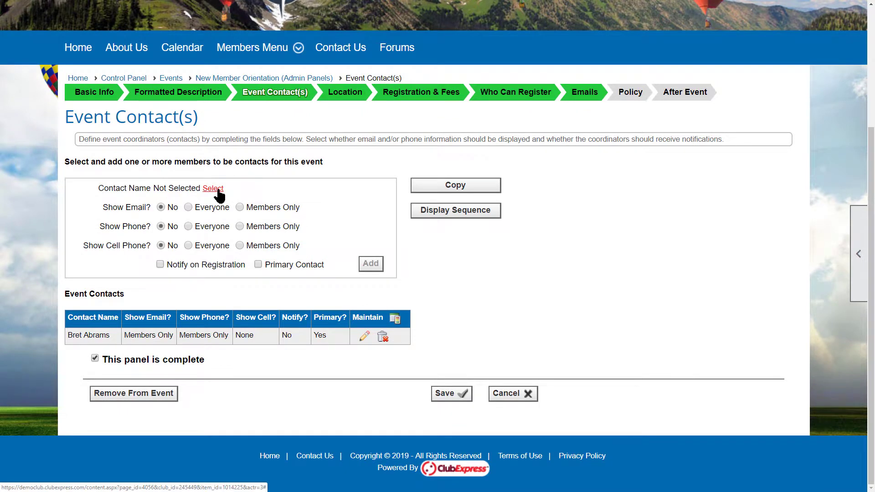
{"action": "left_click", "coordinate": [213, 188]}
{"action": "type", "text": "Diaz"}
{"action": "left_click", "coordinate": [482, 110]}
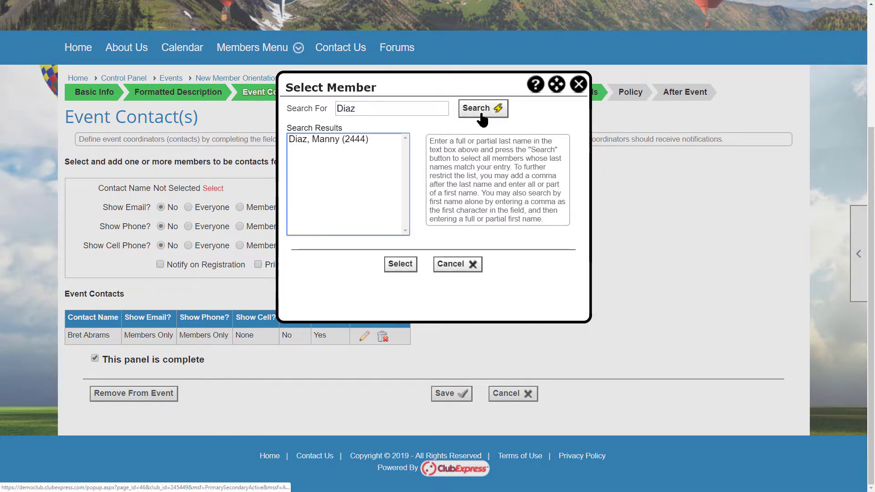
{"action": "left_click", "coordinate": [342, 139]}
{"action": "left_click", "coordinate": [399, 264]}
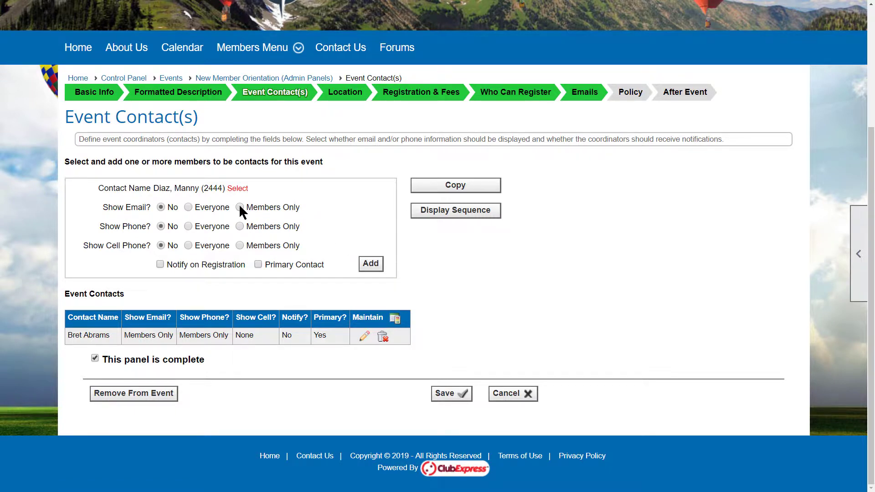
{"action": "left_click", "coordinate": [239, 246]}
{"action": "left_click", "coordinate": [259, 265]}
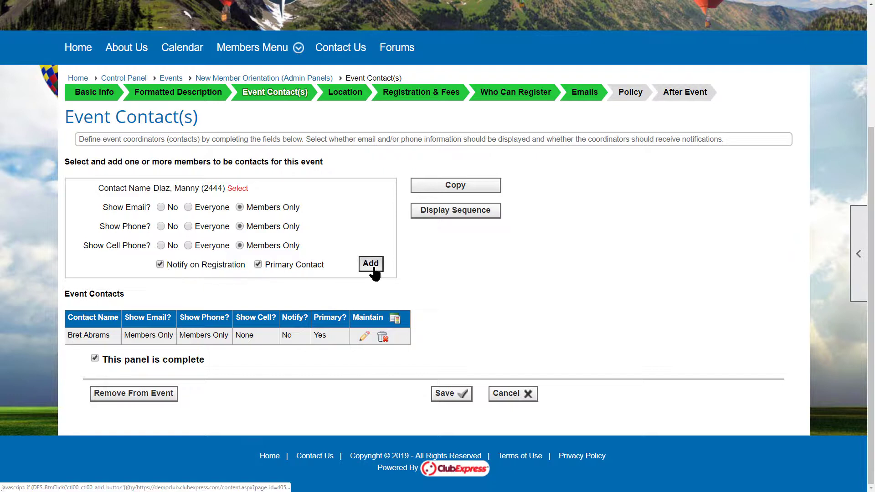
{"action": "left_click", "coordinate": [372, 265]}
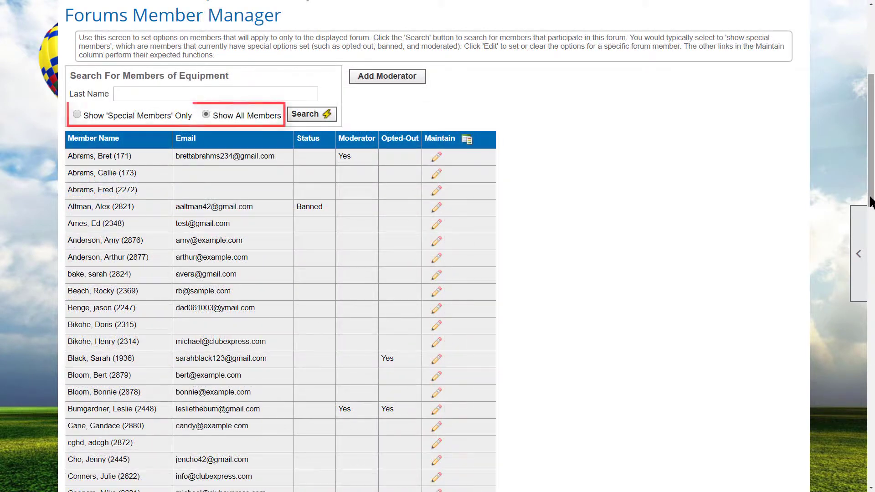
- Filter the Equipment forum's member list to show only its special members
{"action": "left_click", "coordinate": [77, 114]}
{"action": "left_click", "coordinate": [303, 115]}
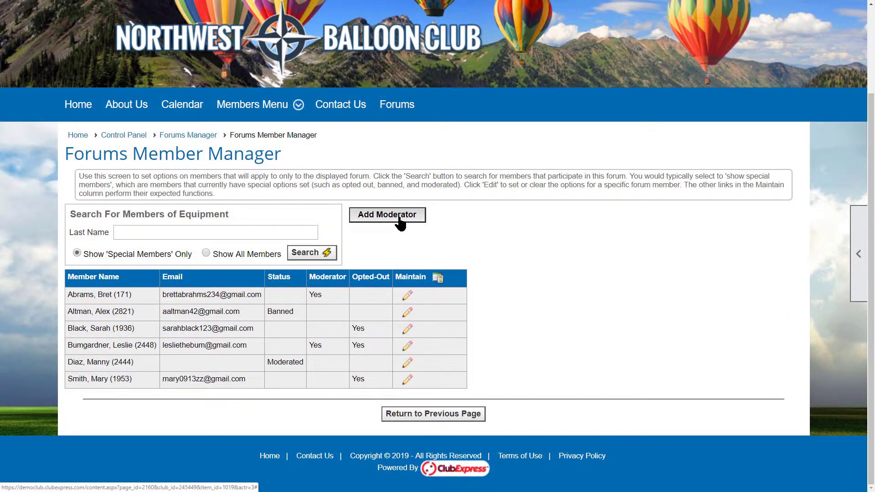
- Make a member, found by last-name search, a moderator of the Equipment forum
{"action": "left_click", "coordinate": [387, 214]}
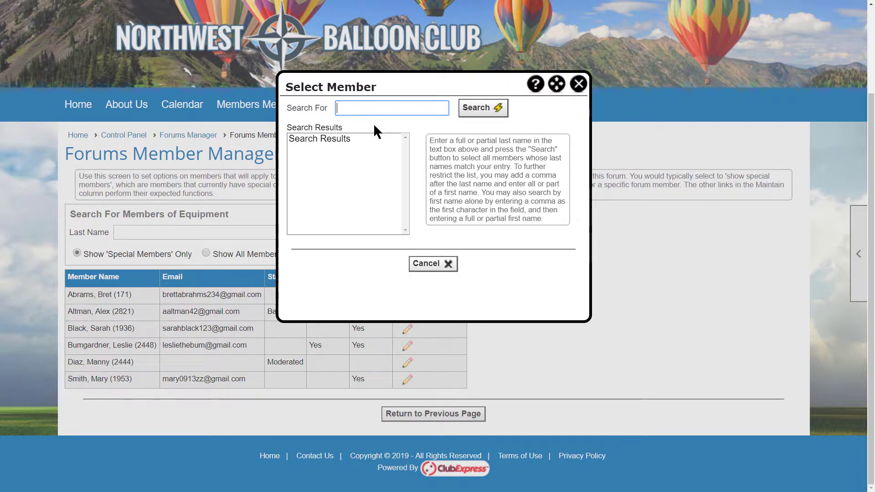
{"action": "type", "text": "cho"}
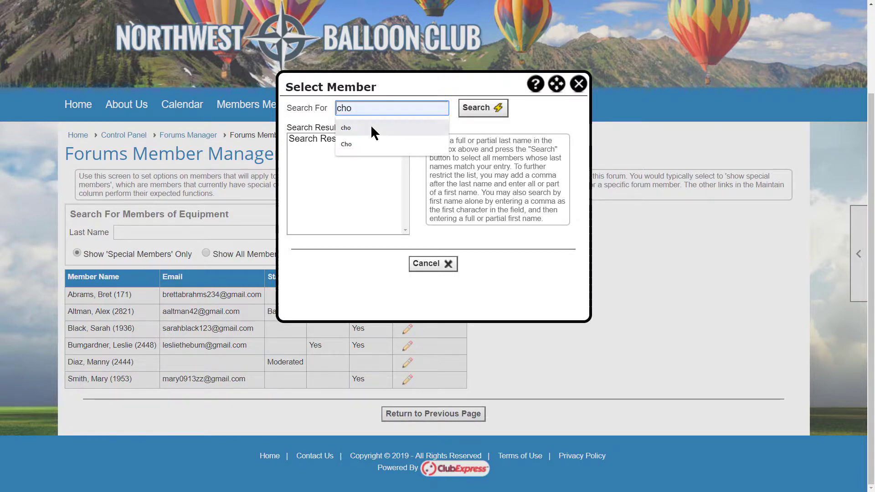
{"action": "left_click", "coordinate": [368, 142]}
{"action": "left_click", "coordinate": [468, 109]}
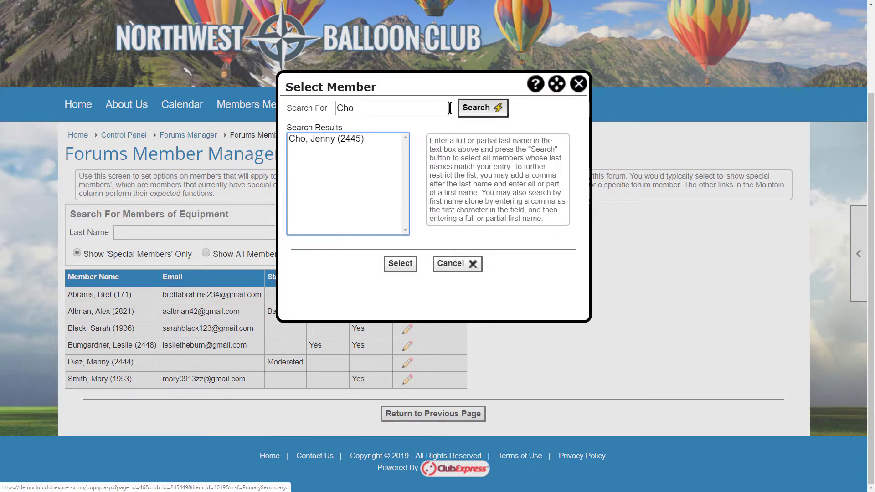
{"action": "left_click", "coordinate": [333, 140]}
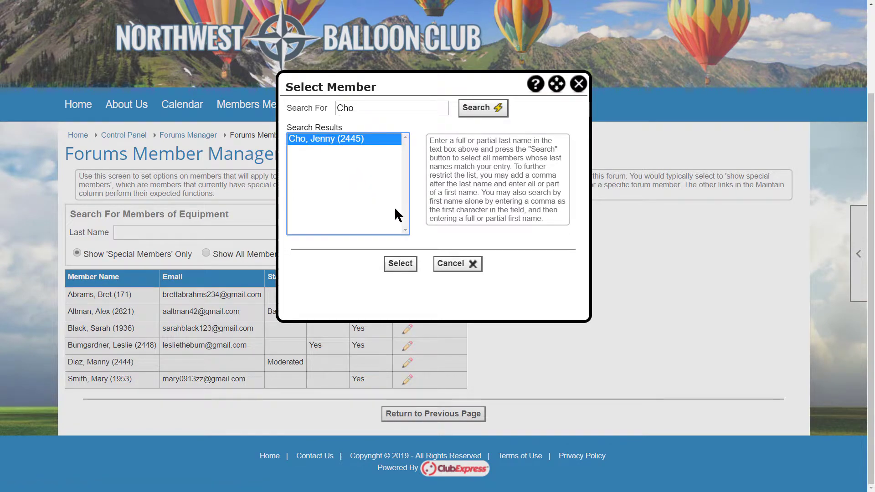
{"action": "left_click", "coordinate": [400, 265]}
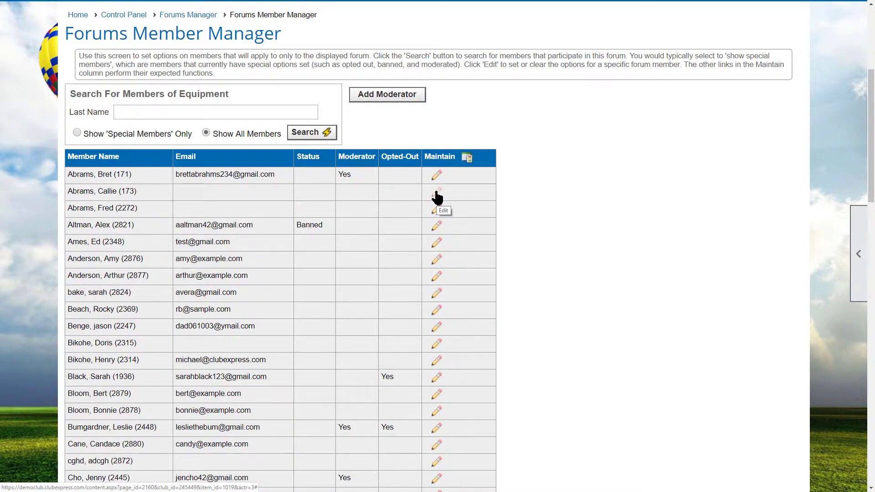
{"action": "left_click", "coordinate": [436, 196]}
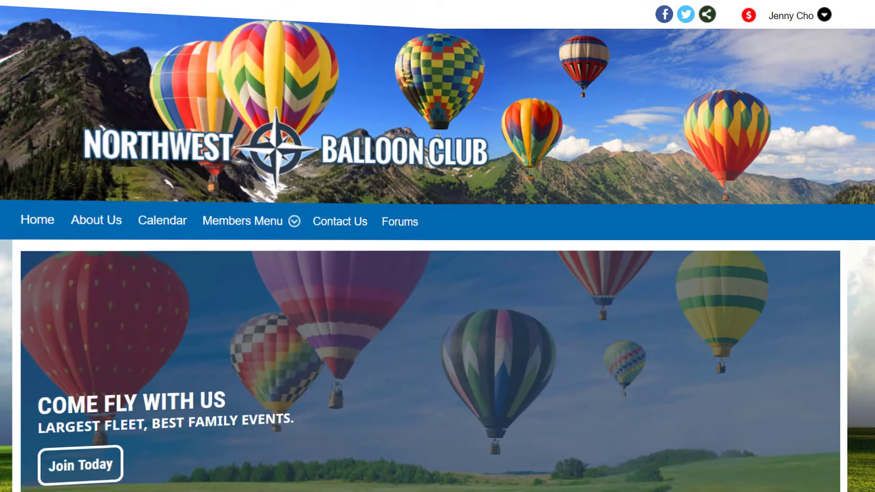
- Go to the club forums and open the Equipment forum
{"action": "left_click", "coordinate": [805, 17]}
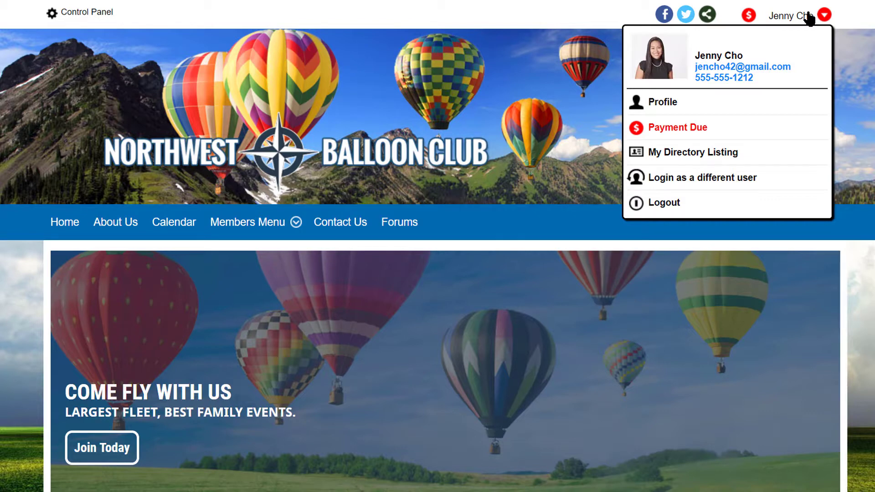
{"action": "left_click", "coordinate": [399, 225]}
{"action": "scroll", "coordinate": [437, 246], "scroll_direction": "down", "scroll_amount": 5}
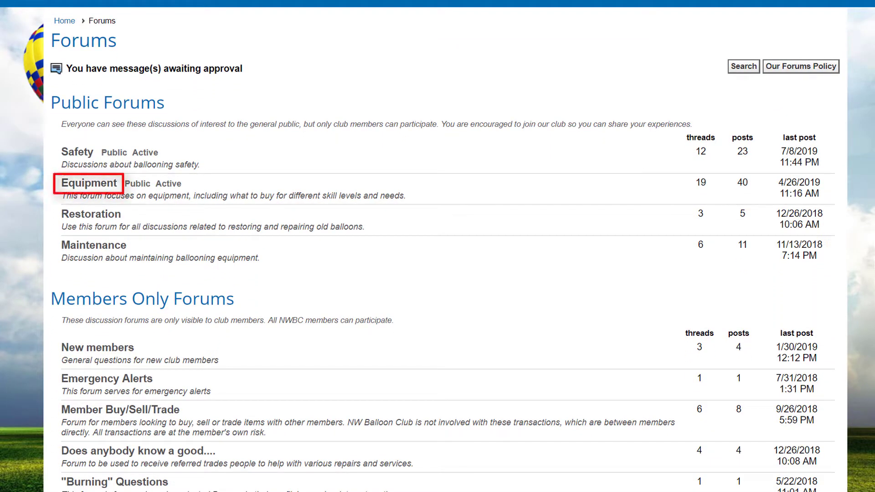
{"action": "left_click", "coordinate": [88, 183]}
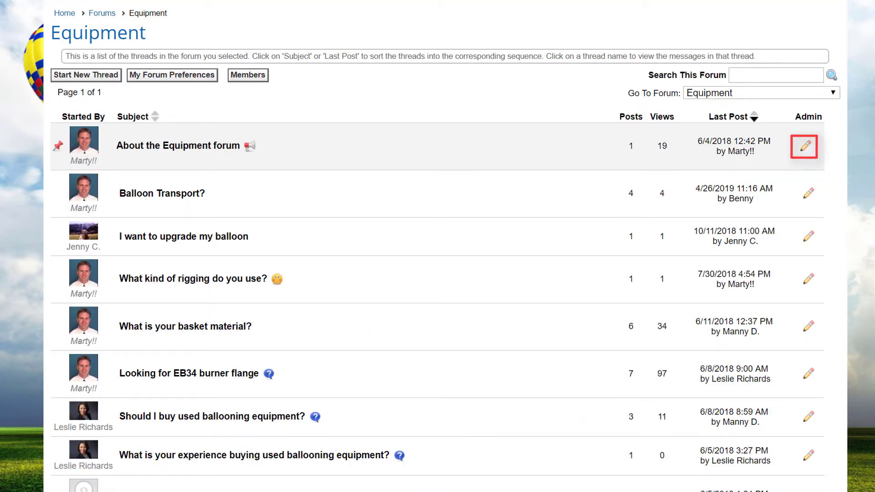
- Inspect the first thread's admin settings and cancel without saving
{"action": "left_click", "coordinate": [806, 146]}
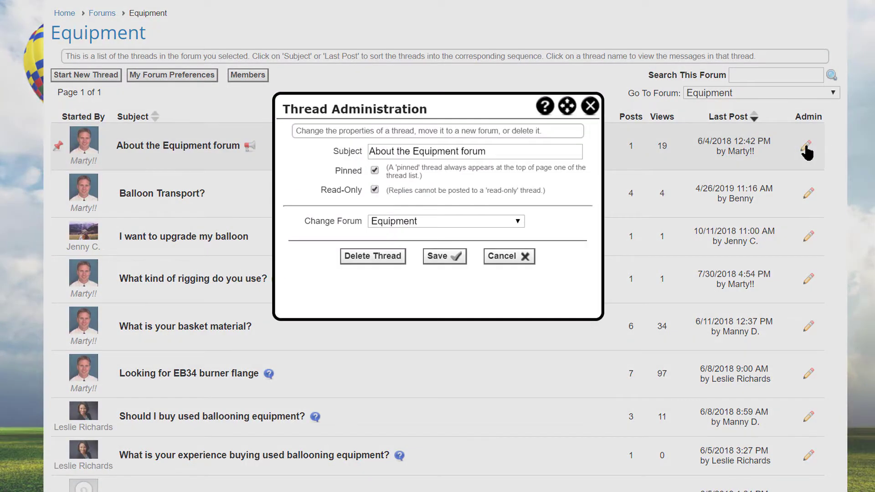
{"action": "left_click", "coordinate": [509, 258]}
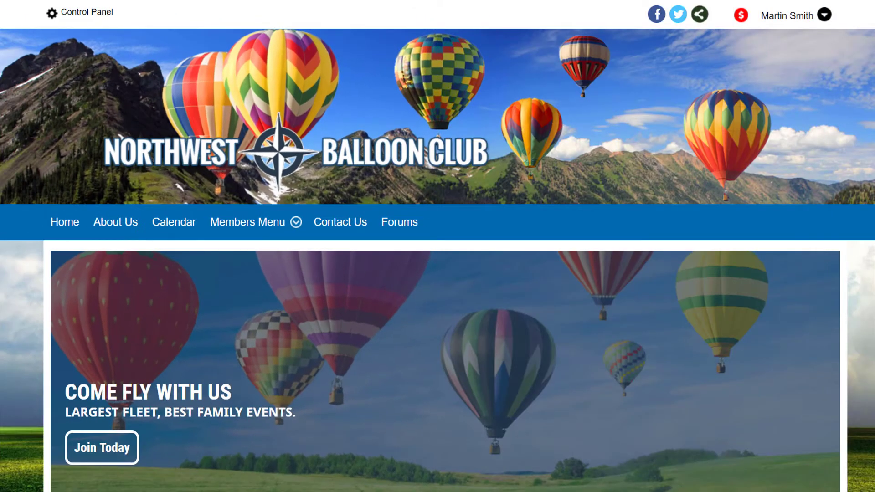
{"action": "left_click", "coordinate": [810, 17]}
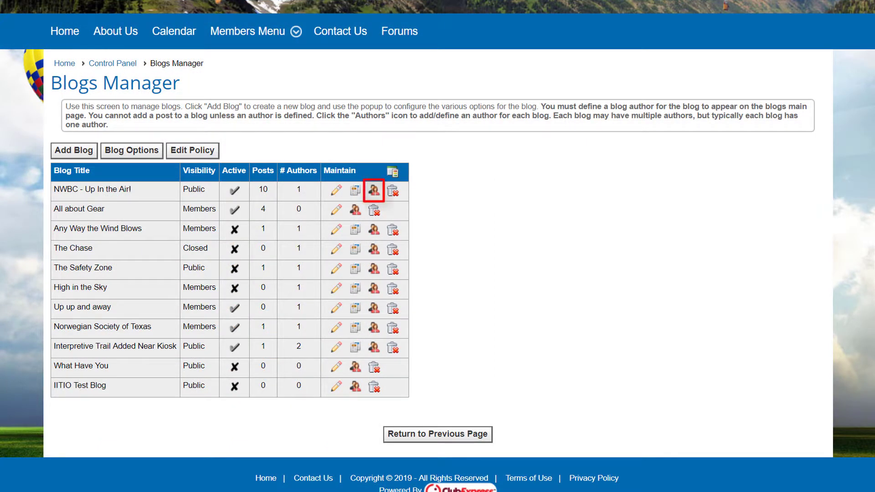
- Search a member by last name and add them as an author of NWBC - Up In the Air!
{"action": "left_click", "coordinate": [374, 190]}
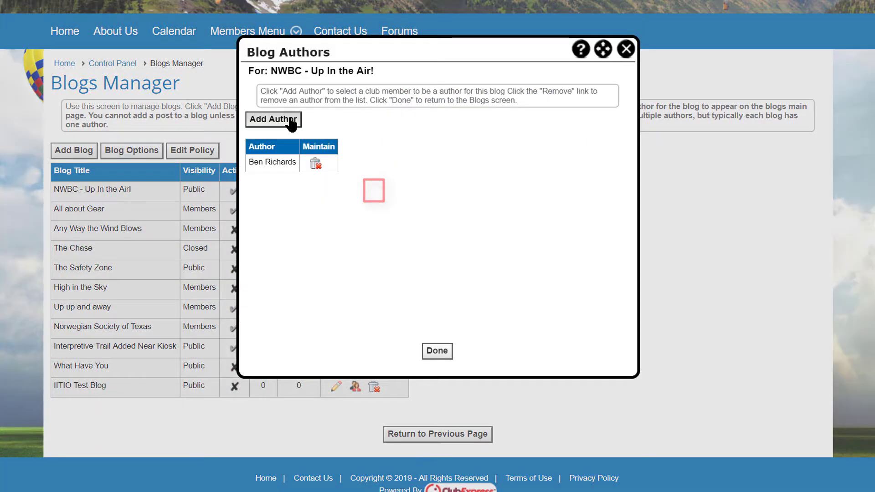
{"action": "left_click", "coordinate": [289, 119]}
{"action": "type", "text": "Cho"}
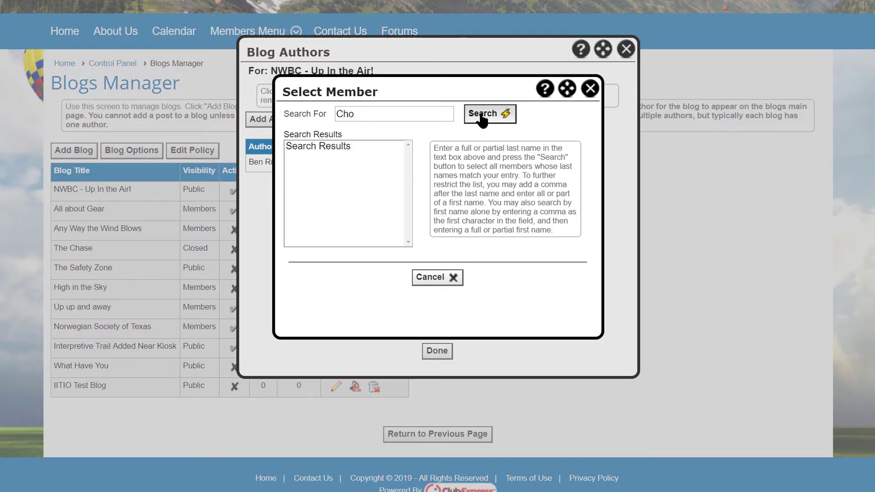
{"action": "left_click", "coordinate": [482, 121]}
{"action": "left_click", "coordinate": [337, 146]}
{"action": "left_click", "coordinate": [402, 277]}
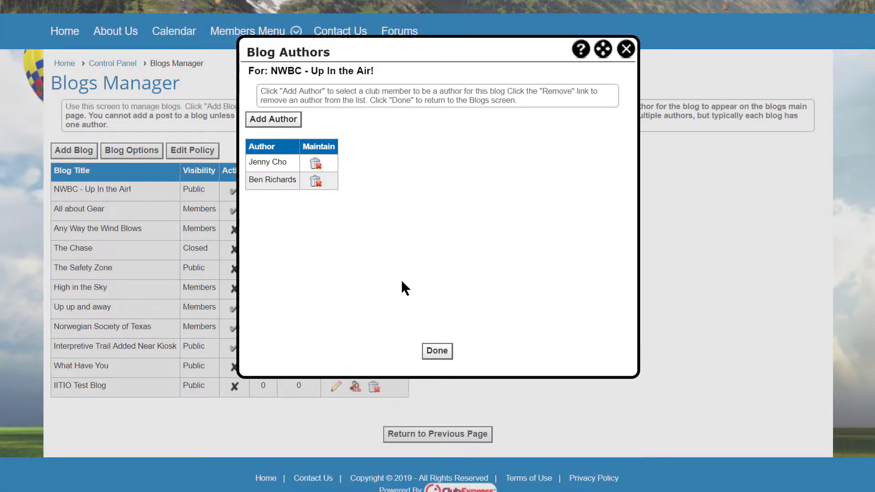
{"action": "left_click", "coordinate": [436, 351]}
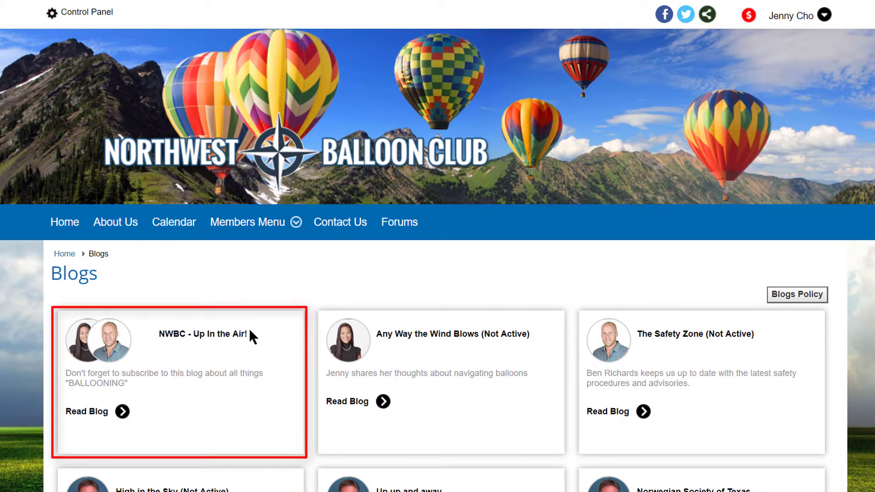
- Open the NWBC - Up In the Air! blog and start a new post
{"action": "left_click", "coordinate": [250, 334]}
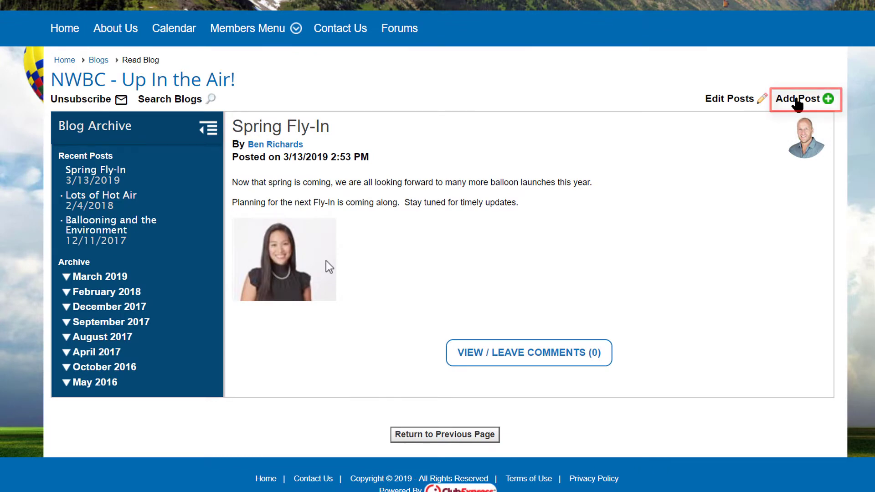
{"action": "left_click", "coordinate": [797, 101]}
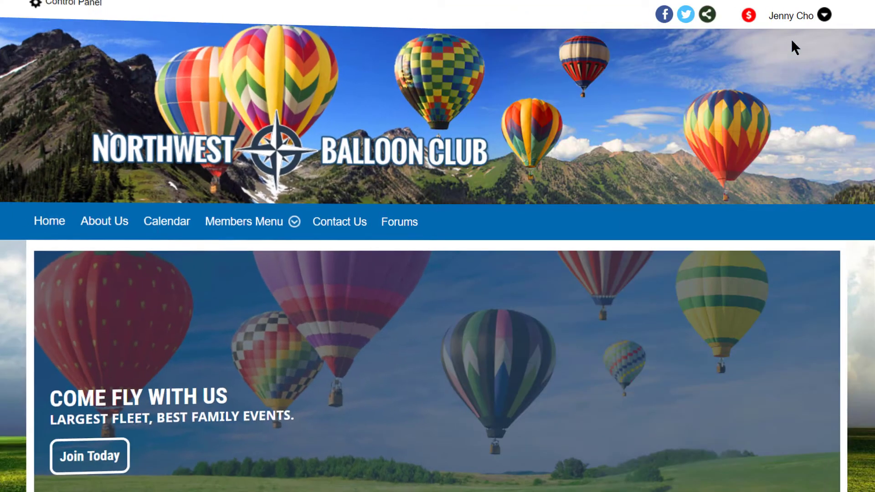
{"action": "left_click", "coordinate": [792, 16]}
- Return to the Control Panel and scroll down to the club Reports section
{"action": "left_click", "coordinate": [684, 102]}
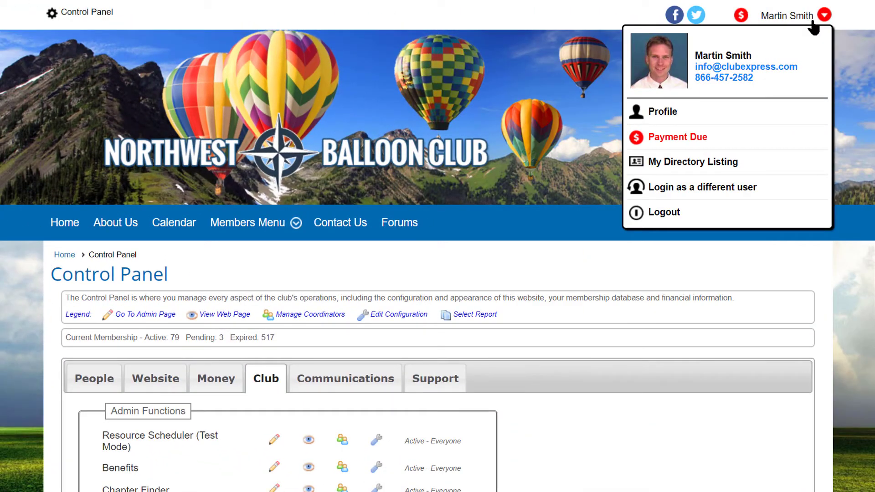
{"action": "scroll", "coordinate": [638, 314], "scroll_direction": "down", "scroll_amount": 4}
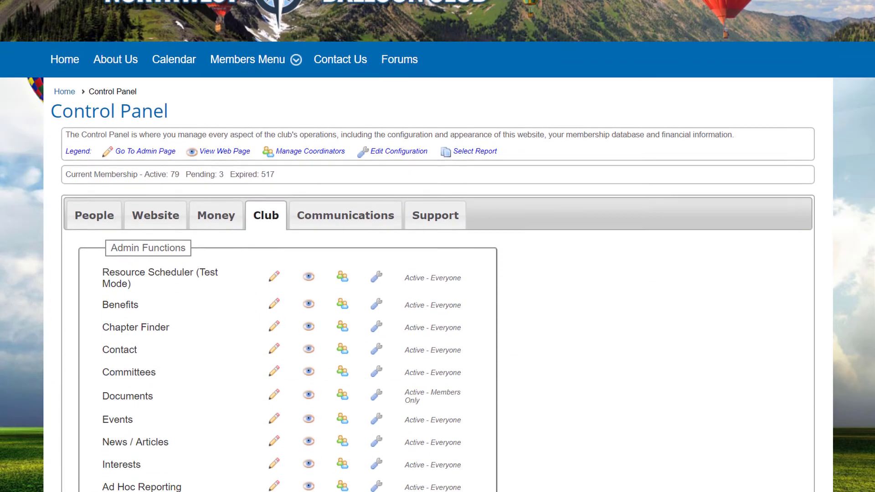
{"action": "scroll", "coordinate": [437, 246], "scroll_direction": "down", "scroll_amount": 10}
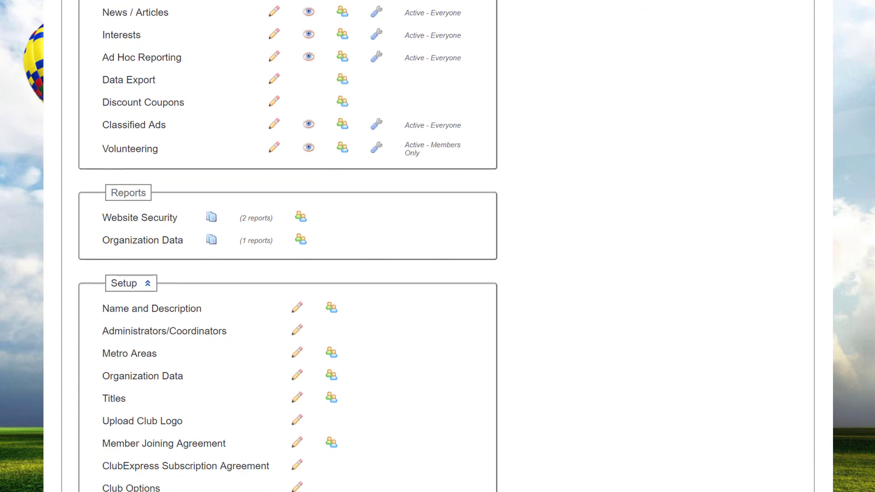
- Generate the Web Site Security By Function PDF, then run the By Member version
{"action": "left_click", "coordinate": [211, 214]}
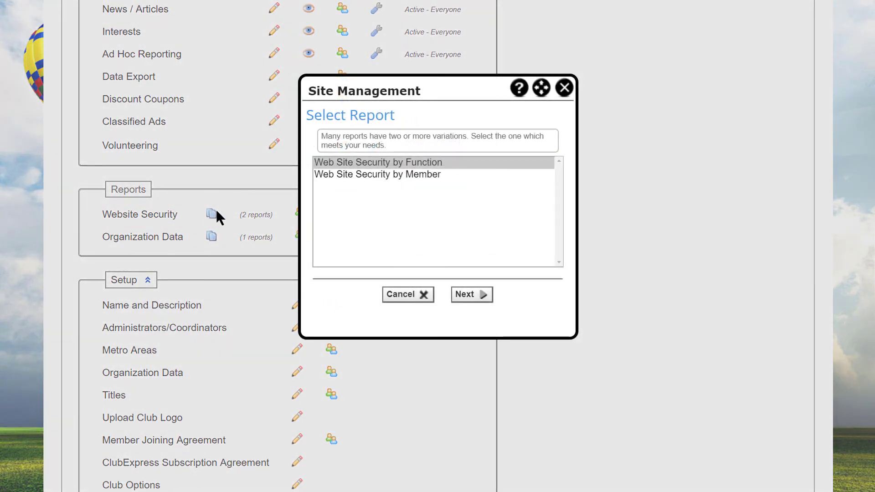
{"action": "left_click", "coordinate": [473, 296]}
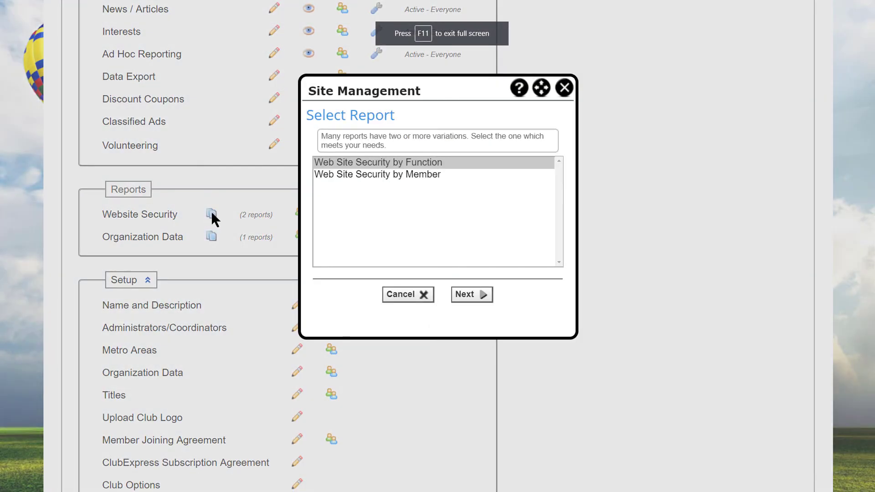
{"action": "left_click", "coordinate": [395, 175]}
{"action": "left_click", "coordinate": [472, 294]}
{"action": "left_click", "coordinate": [474, 292]}
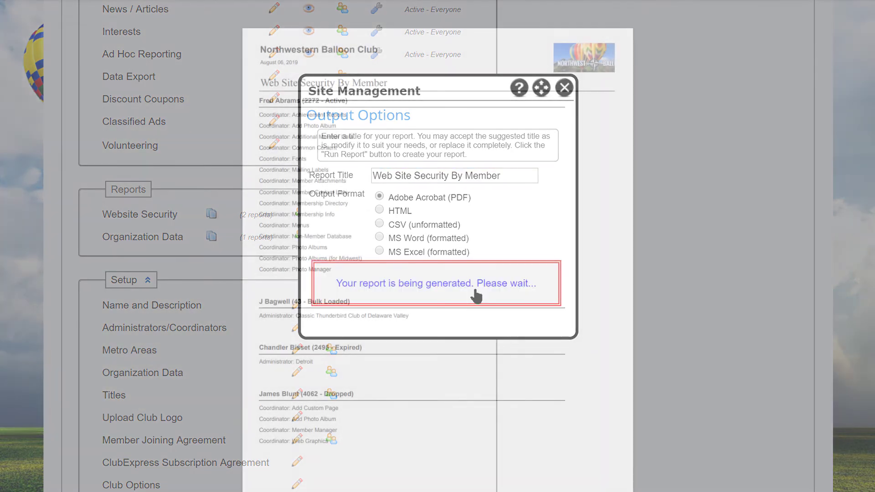